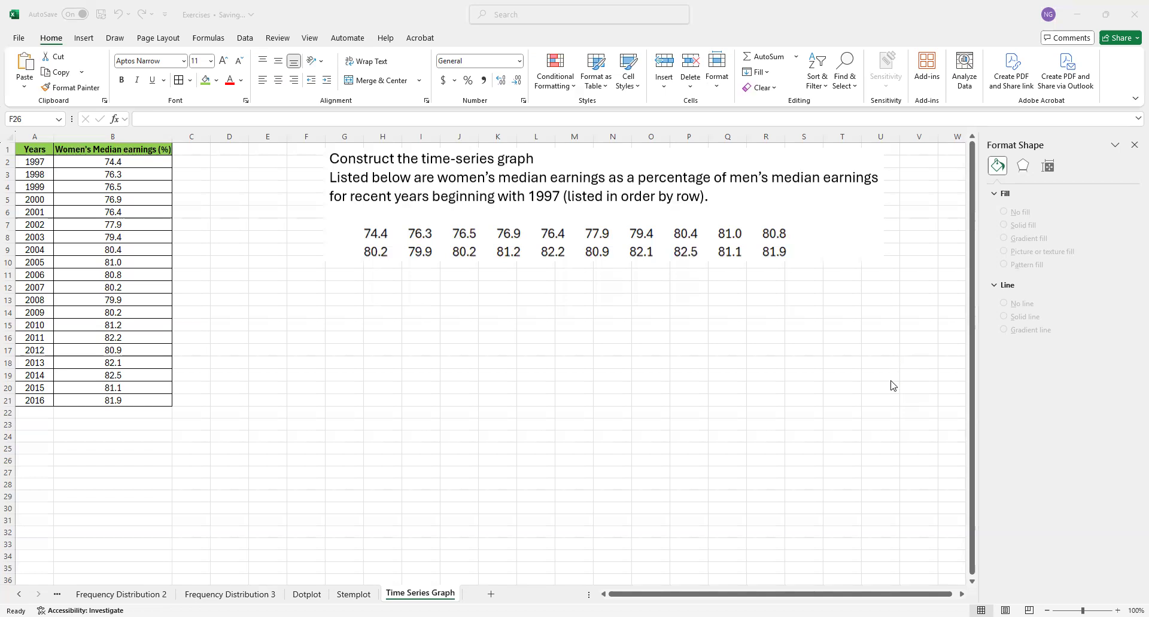
left_click(39, 148)
left_click_drag(39, 149, 127, 398)
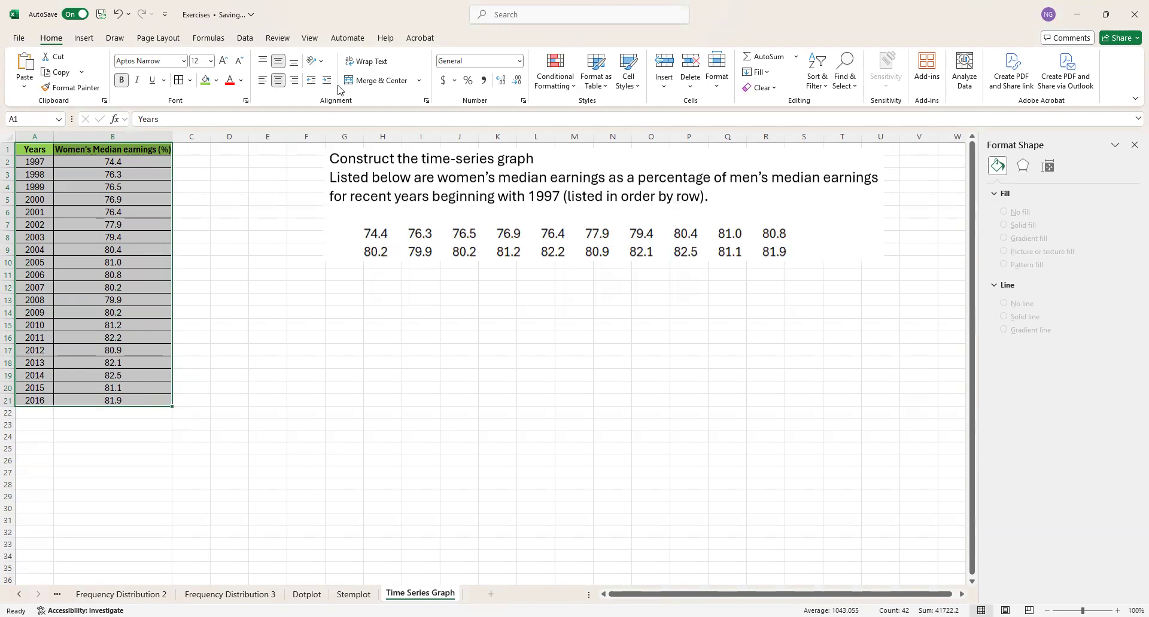
left_click(232, 280)
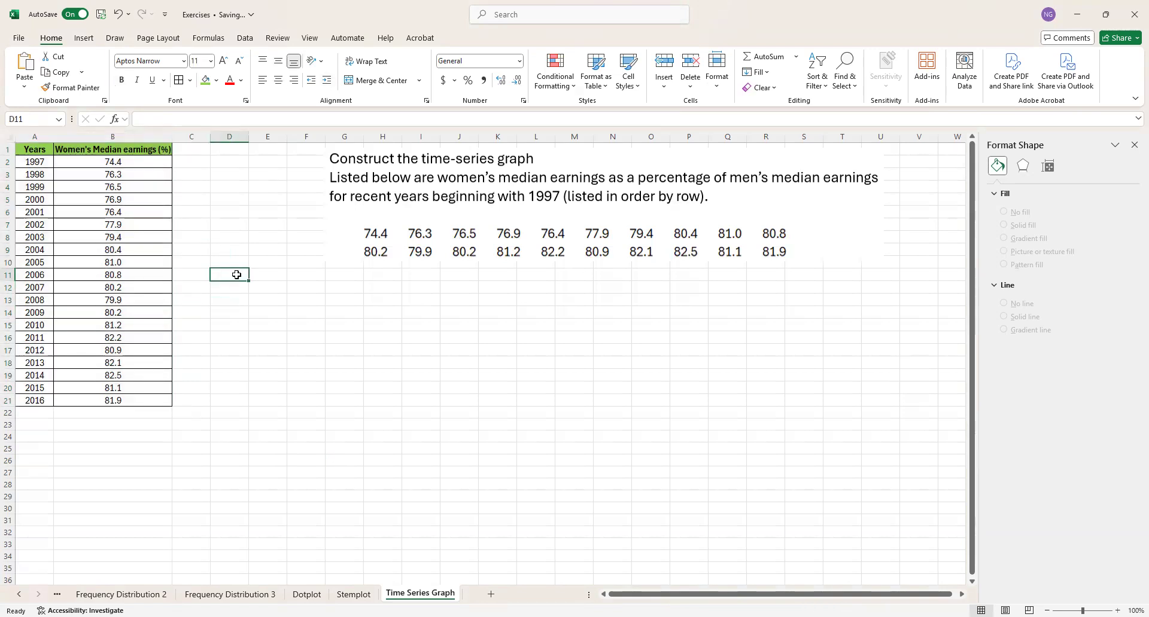
- Label cell A25 "min" and calculate the minimum of B2:B21 in B25 with the MIN function
left_click(42, 453)
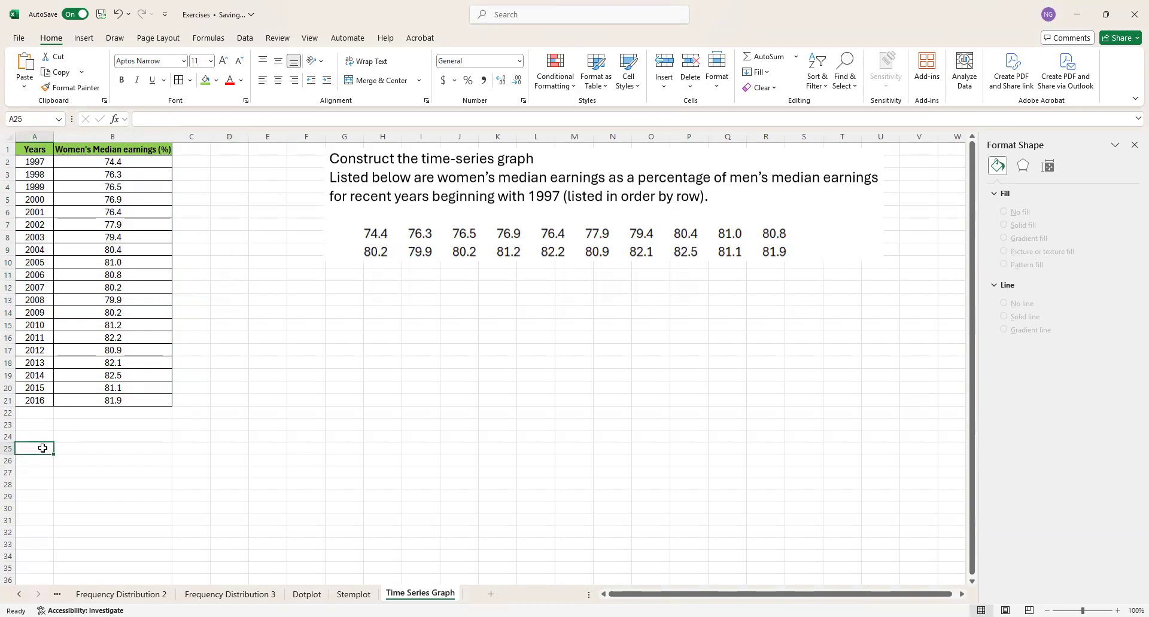
type("min")
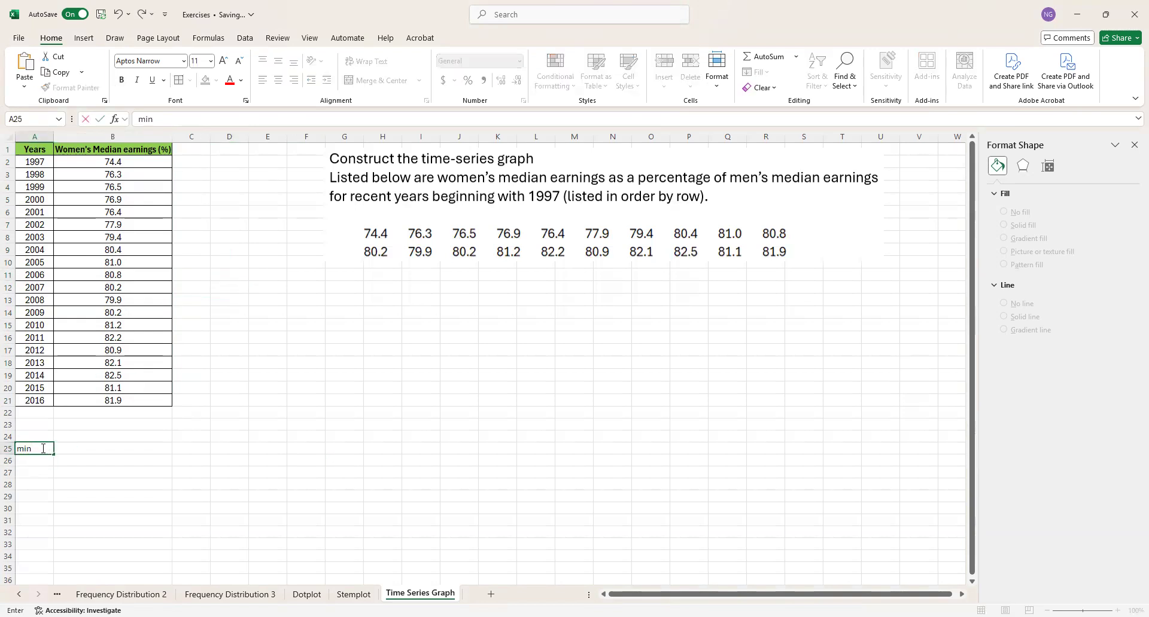
key("Tab")
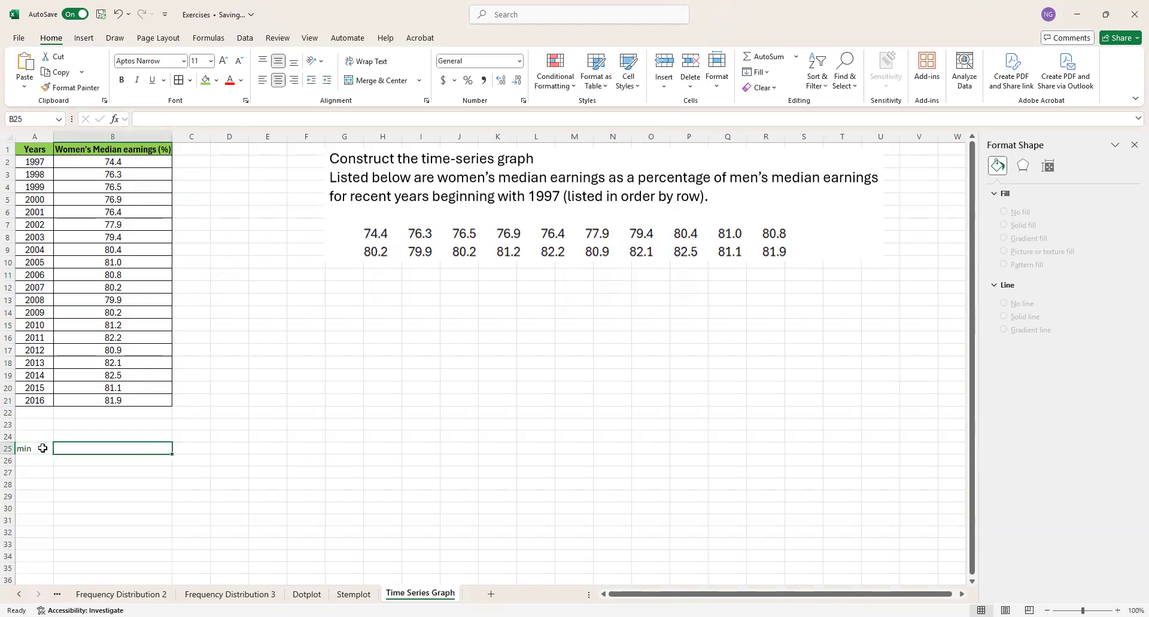
type("=min")
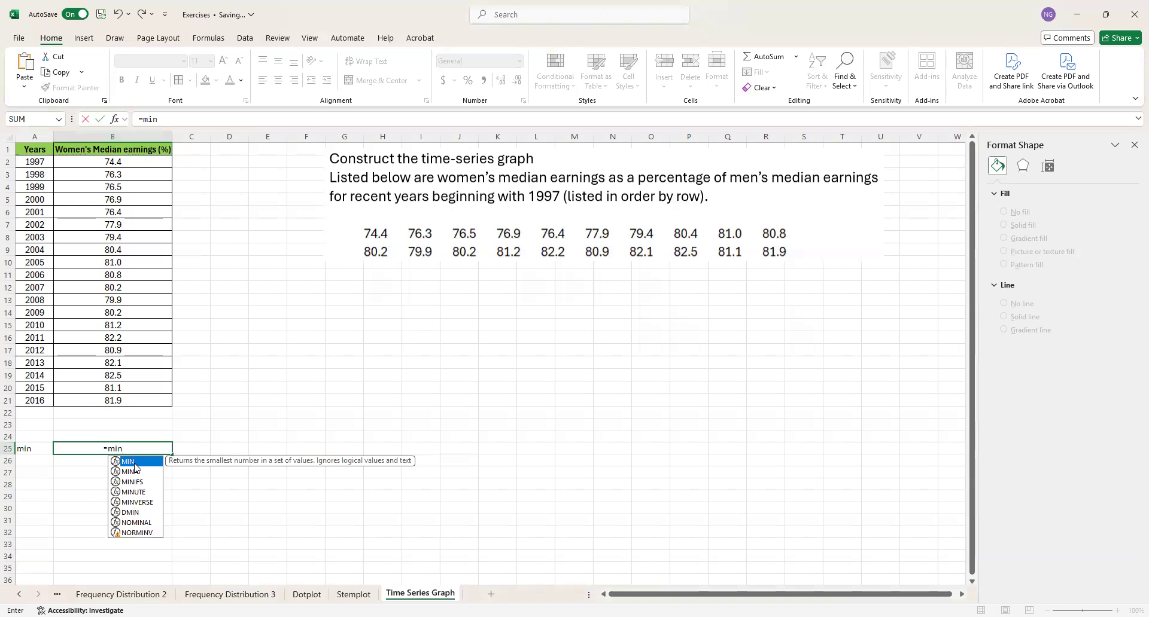
key("Tab")
left_click_drag(126, 164, 105, 397)
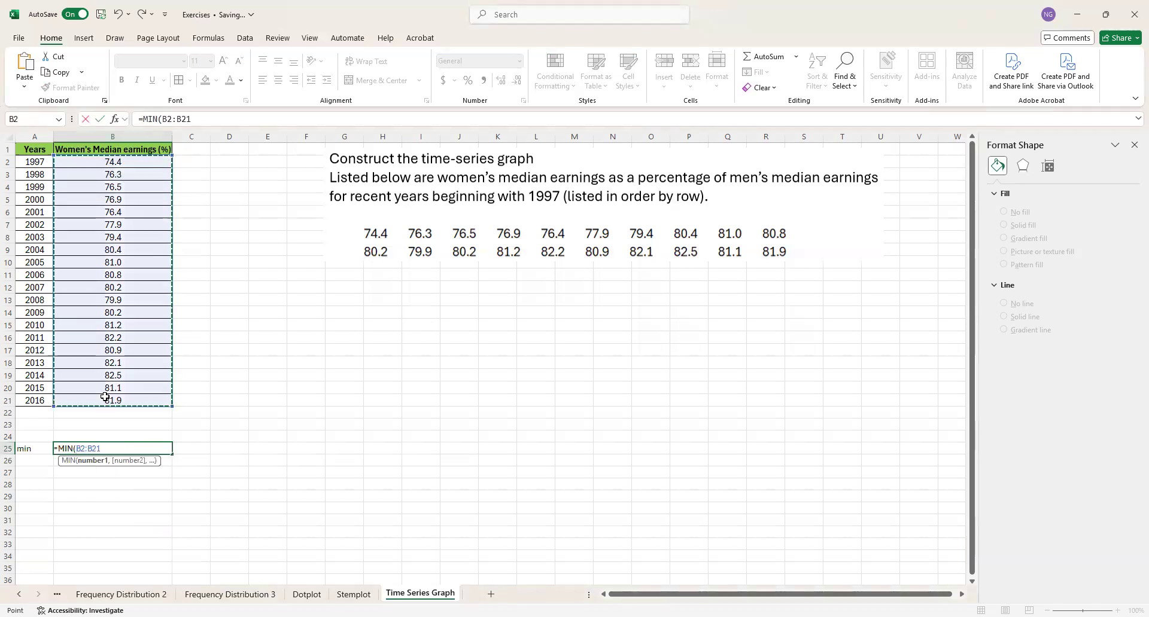
key("Return")
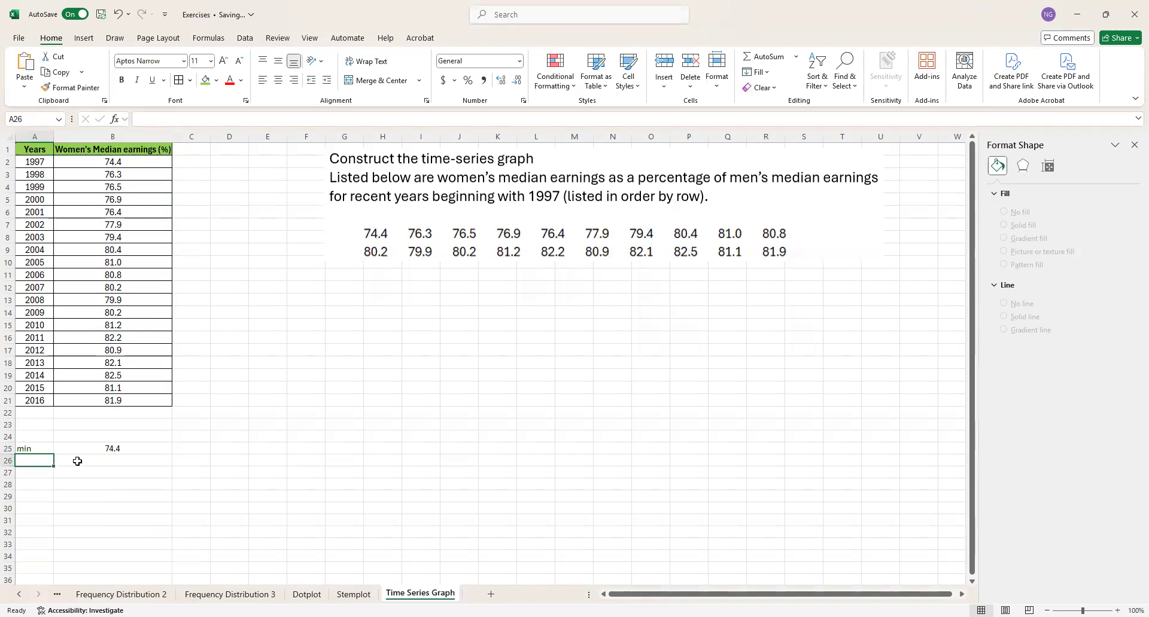
- Label cell A26 "Max" and calculate the maximum of B2:B21 in B26 with the MAX function
type("Max")
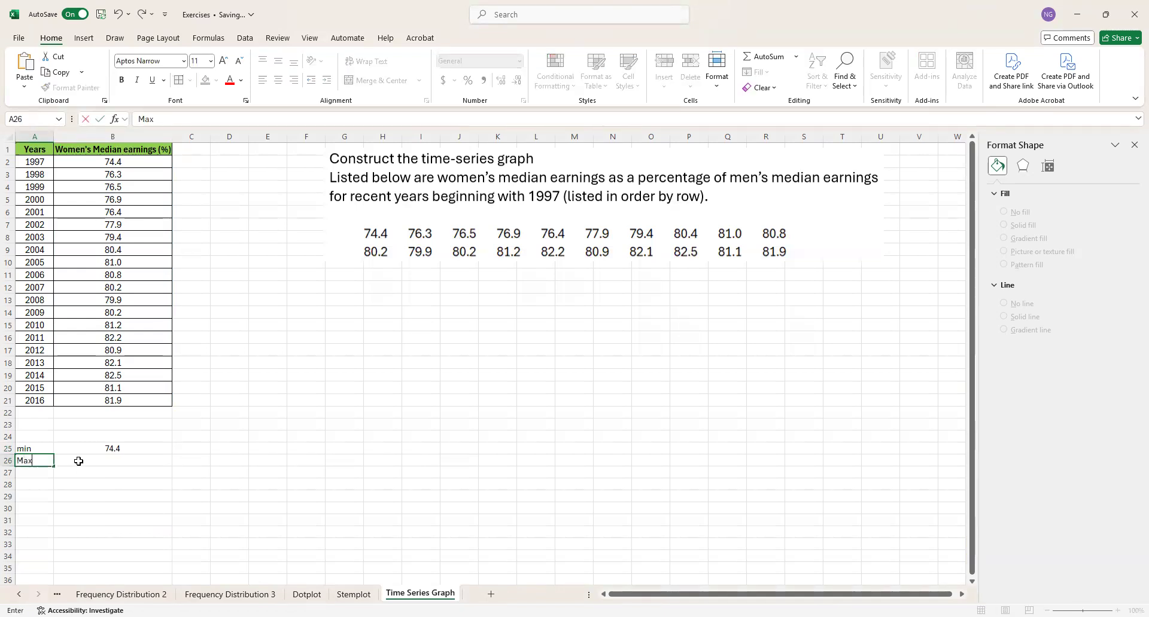
left_click(79, 462)
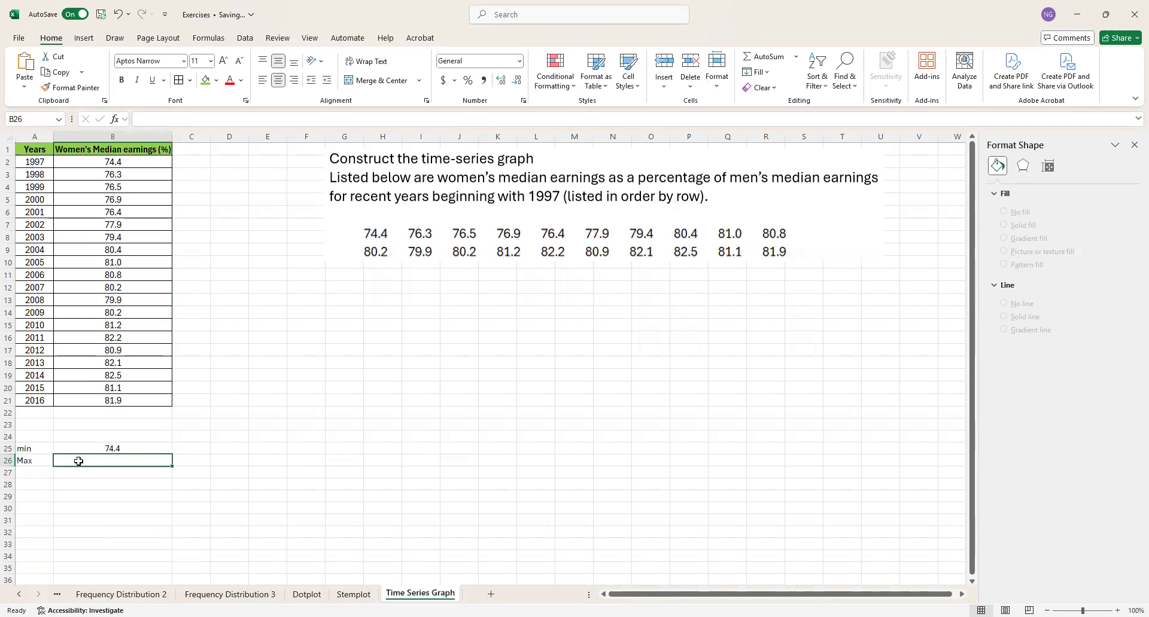
type("=")
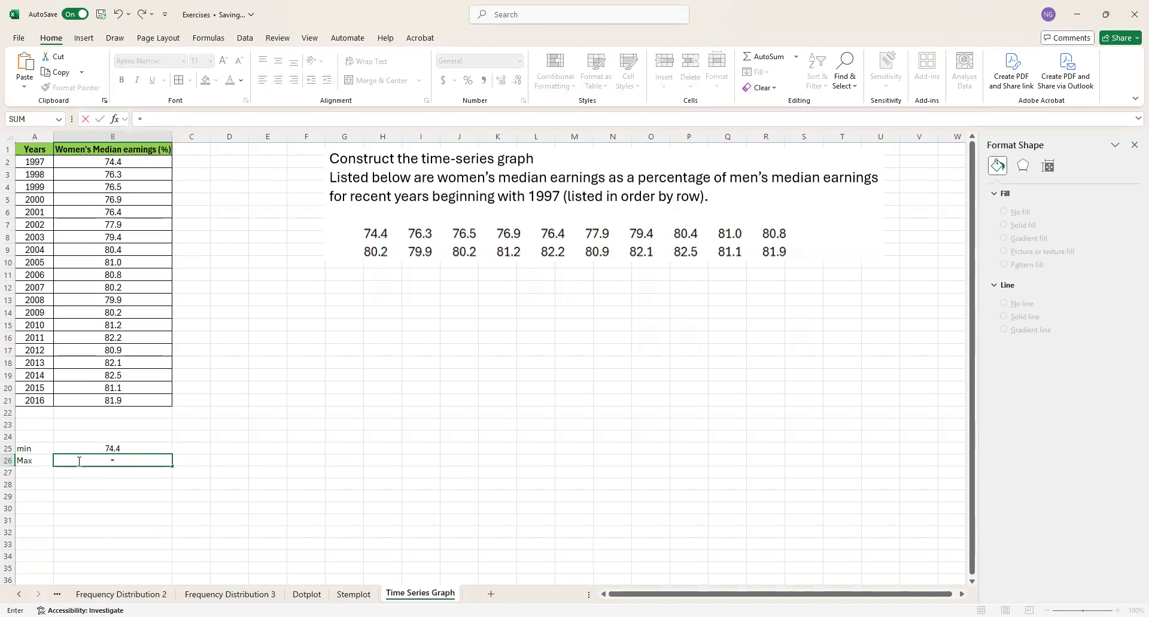
type("si")
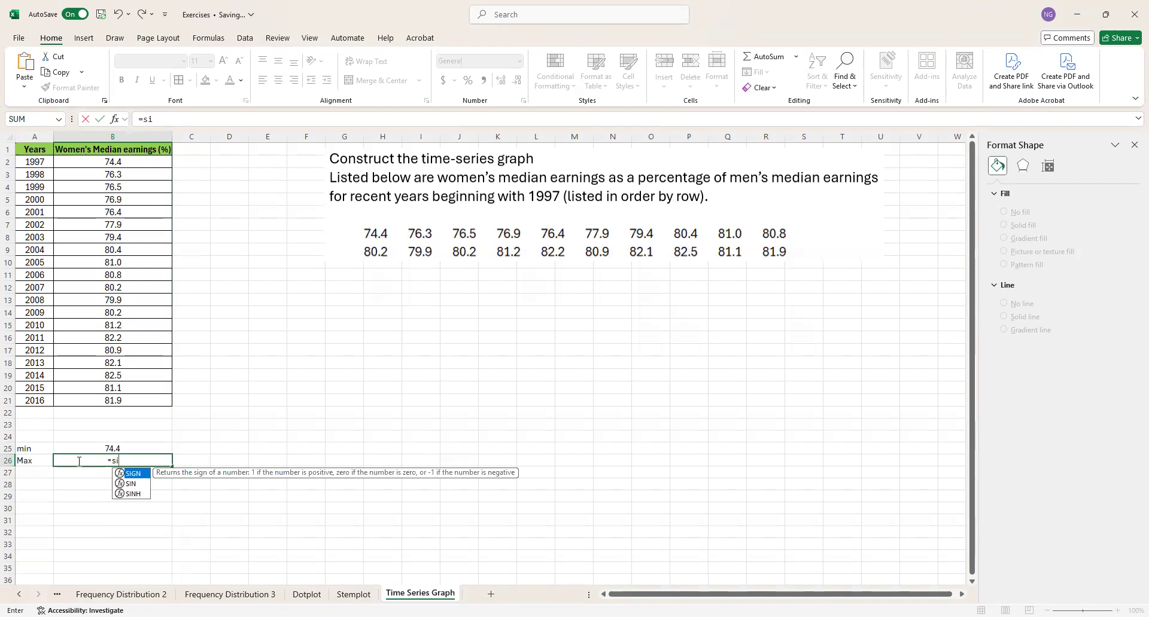
key("BackSpace")
key("BackSpace")
type("max")
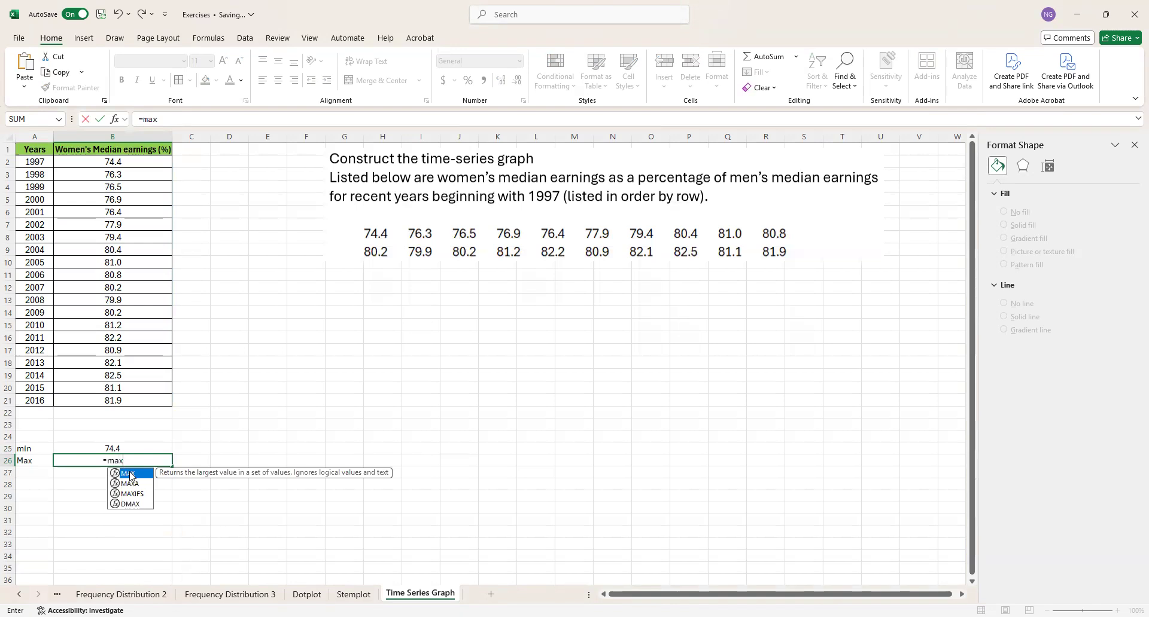
key("Tab")
left_click_drag(120, 158, 116, 297)
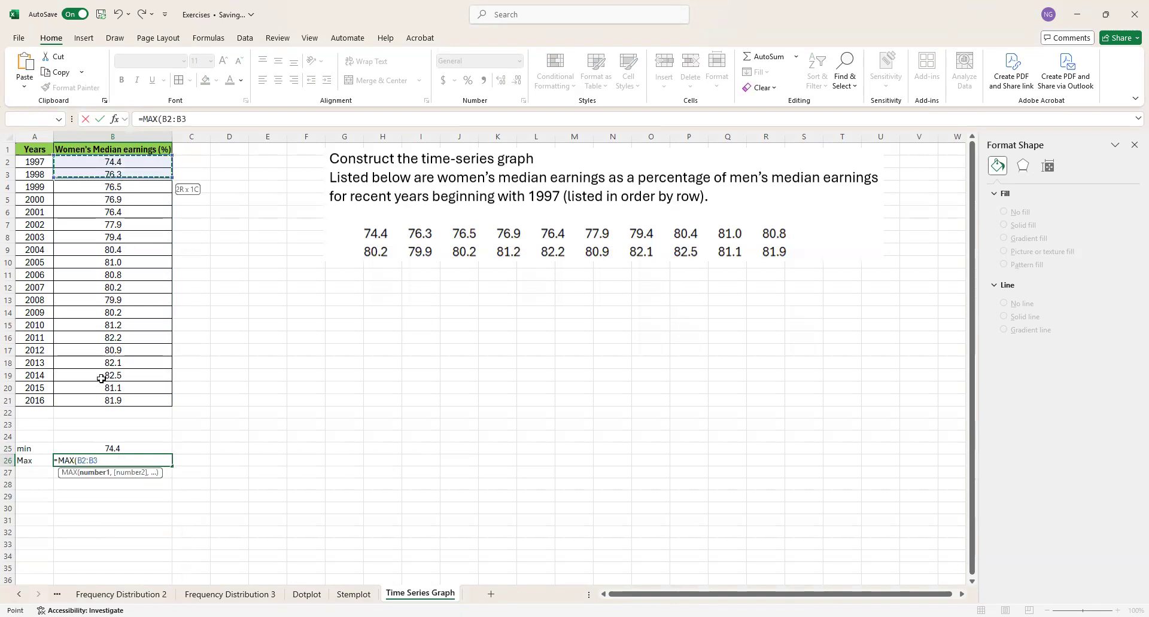
left_click(102, 400, "shift")
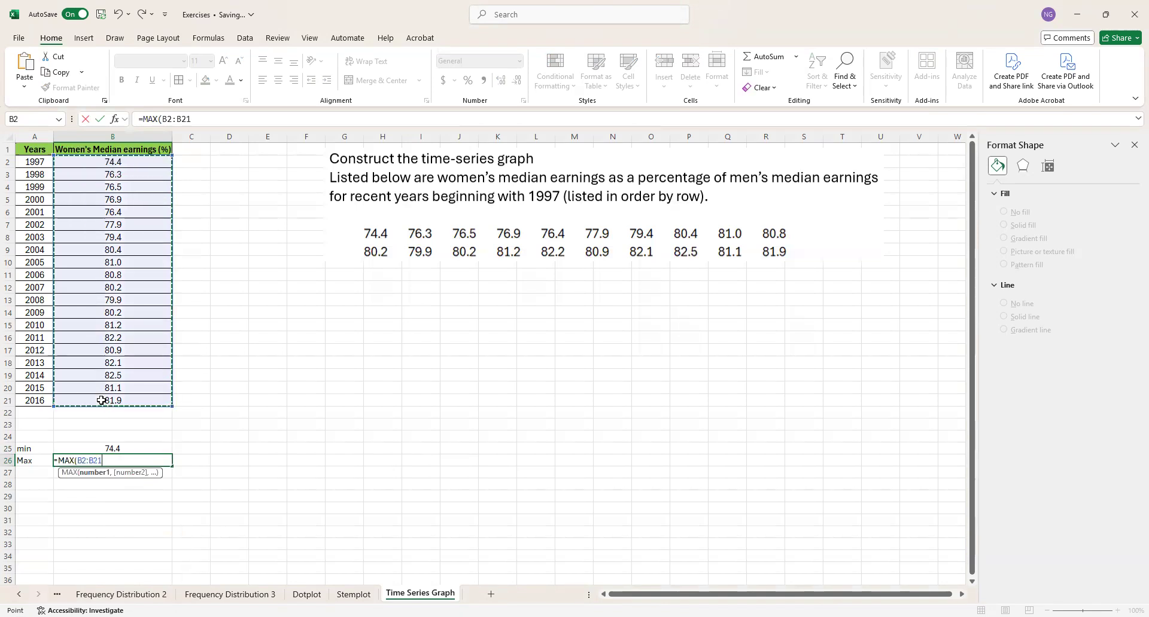
key("Return")
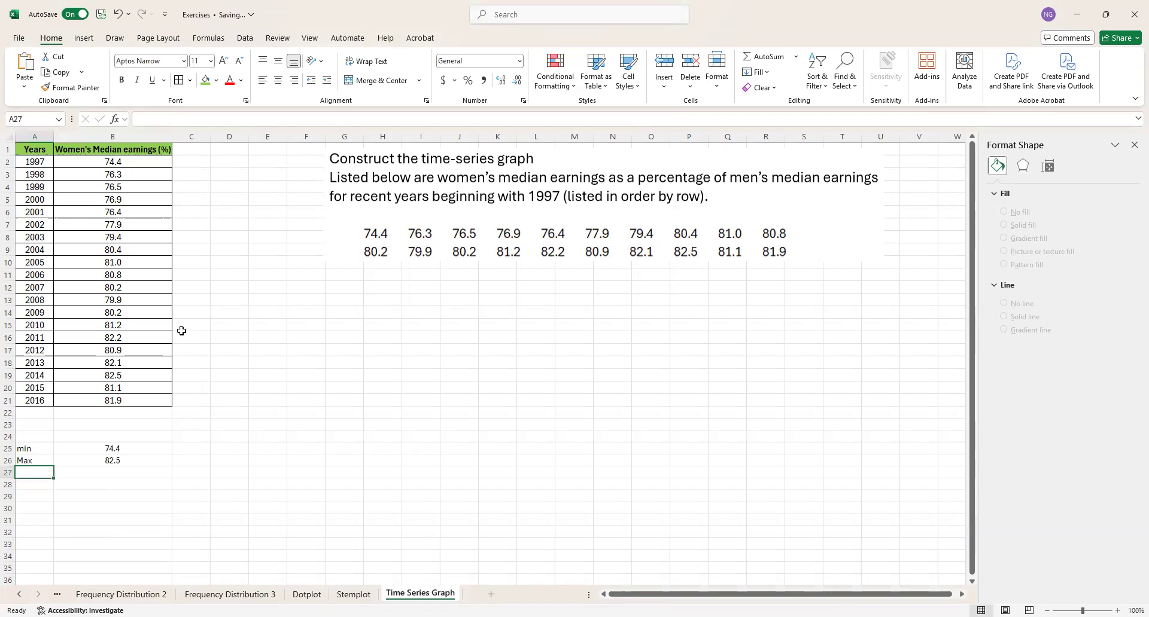
- Insert a scatter chart with straight lines and markers from A1:B21 and place it beside the table, starting around cell E13
left_click(33, 151)
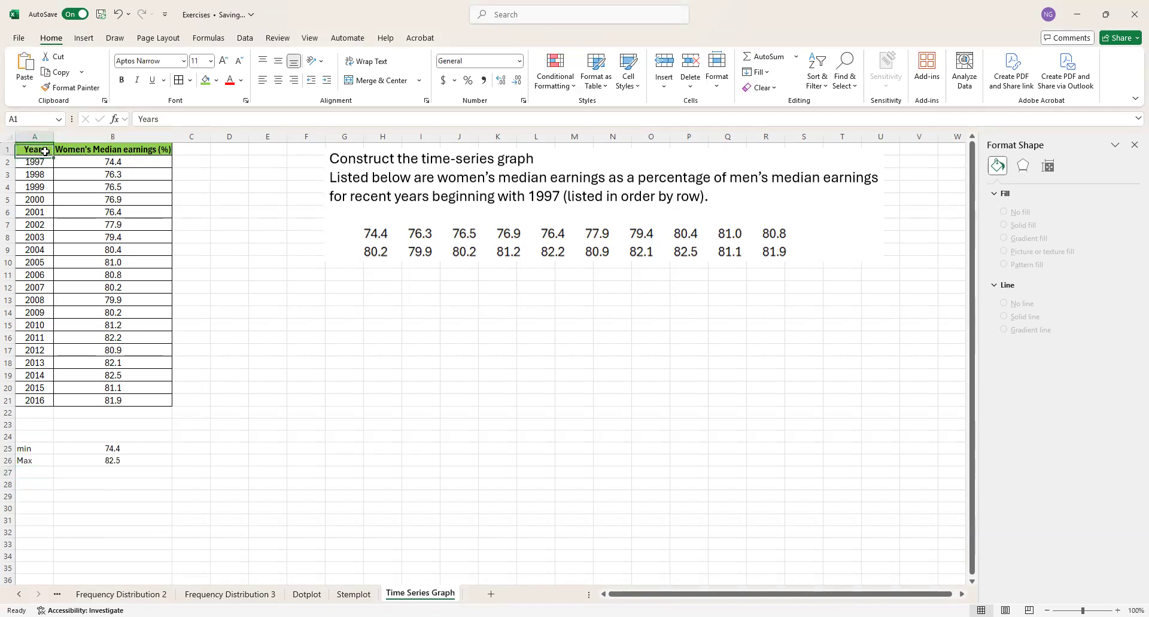
left_click_drag(52, 154, 111, 399)
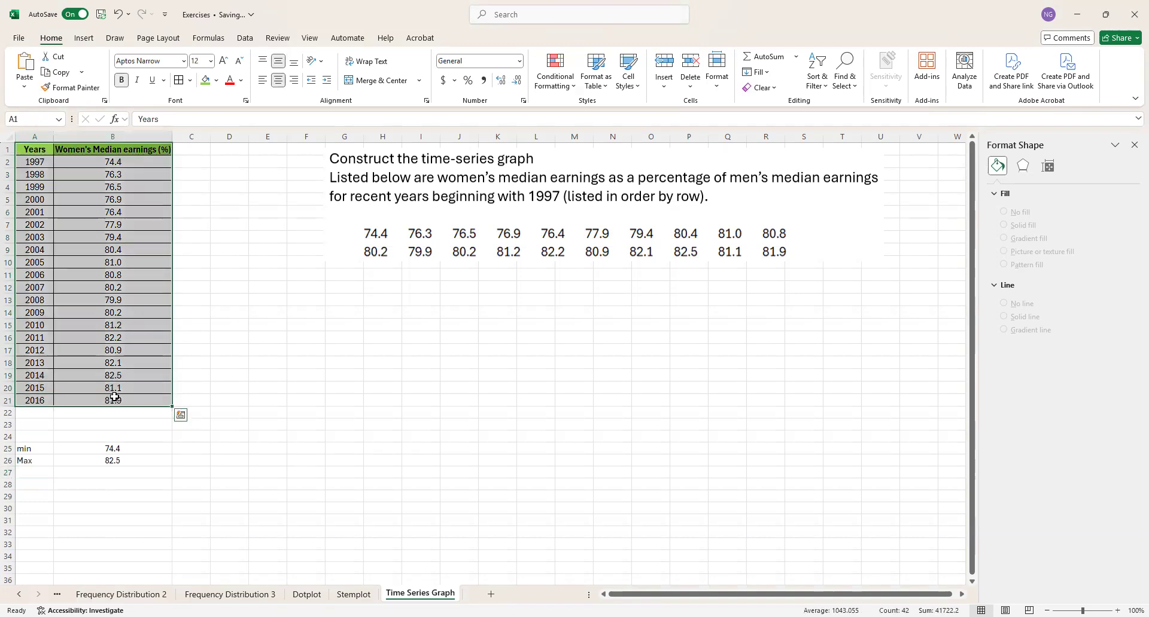
left_click(86, 39)
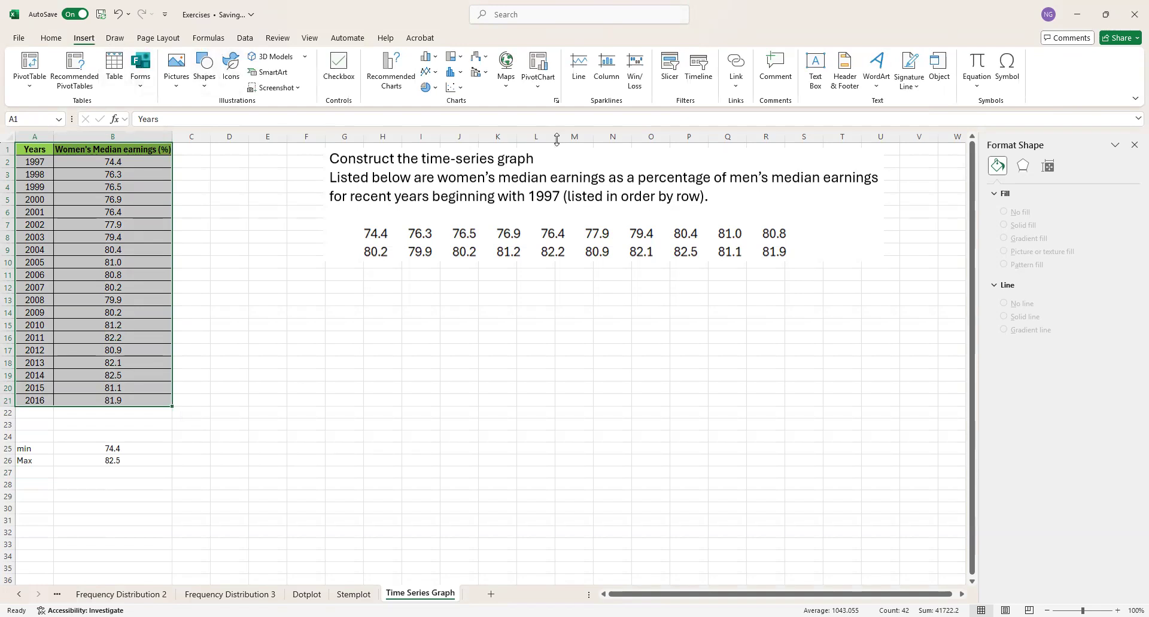
left_click(1134, 145)
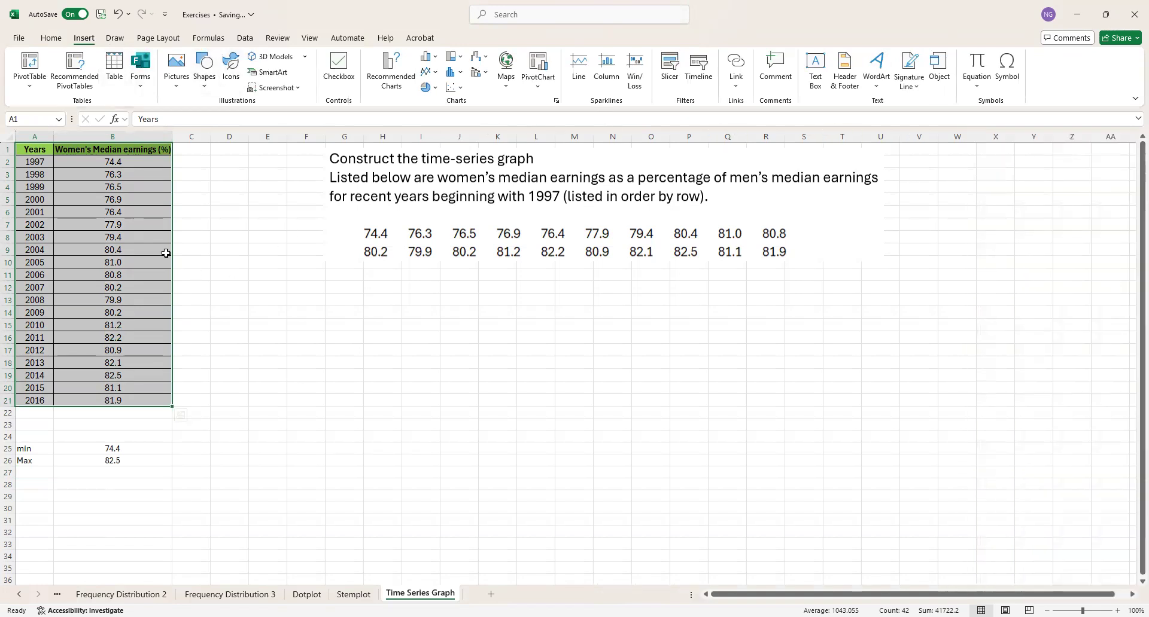
left_click(461, 91)
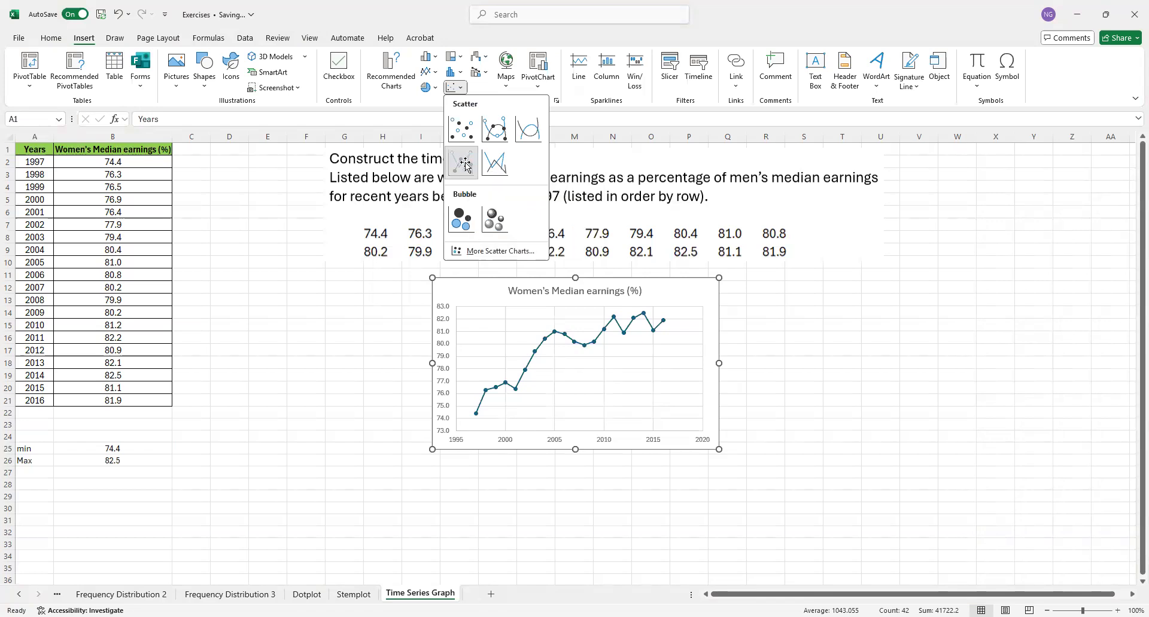
left_click(466, 165)
left_click_drag(692, 295, 519, 311)
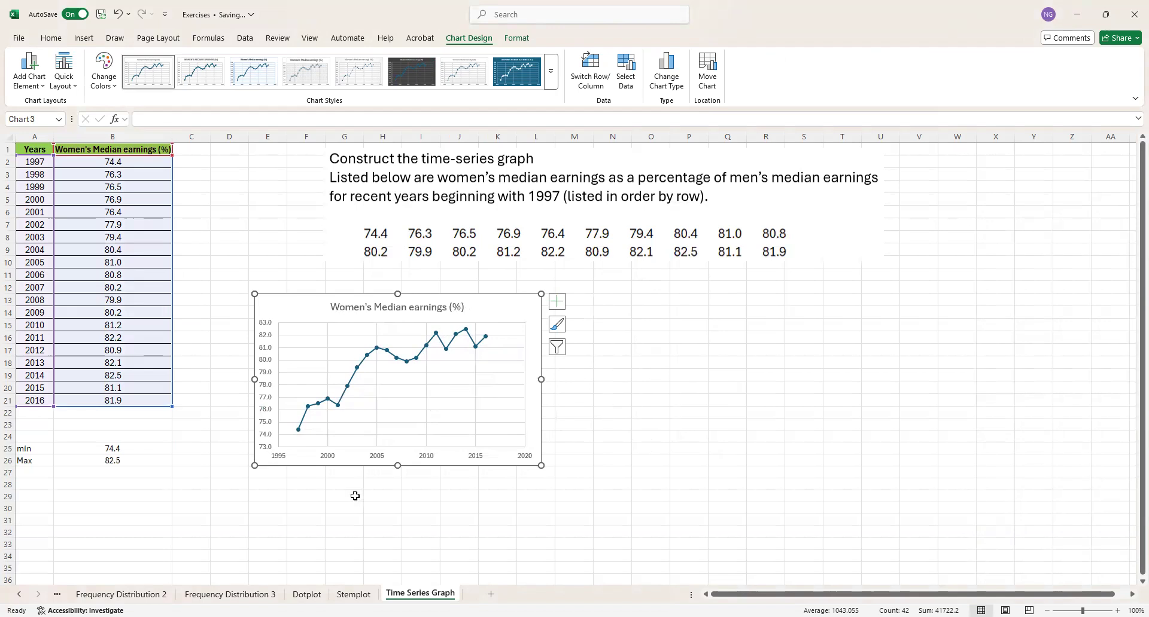
- Set the minimum bound of the chart's horizontal year axis to 1997
left_click(376, 459)
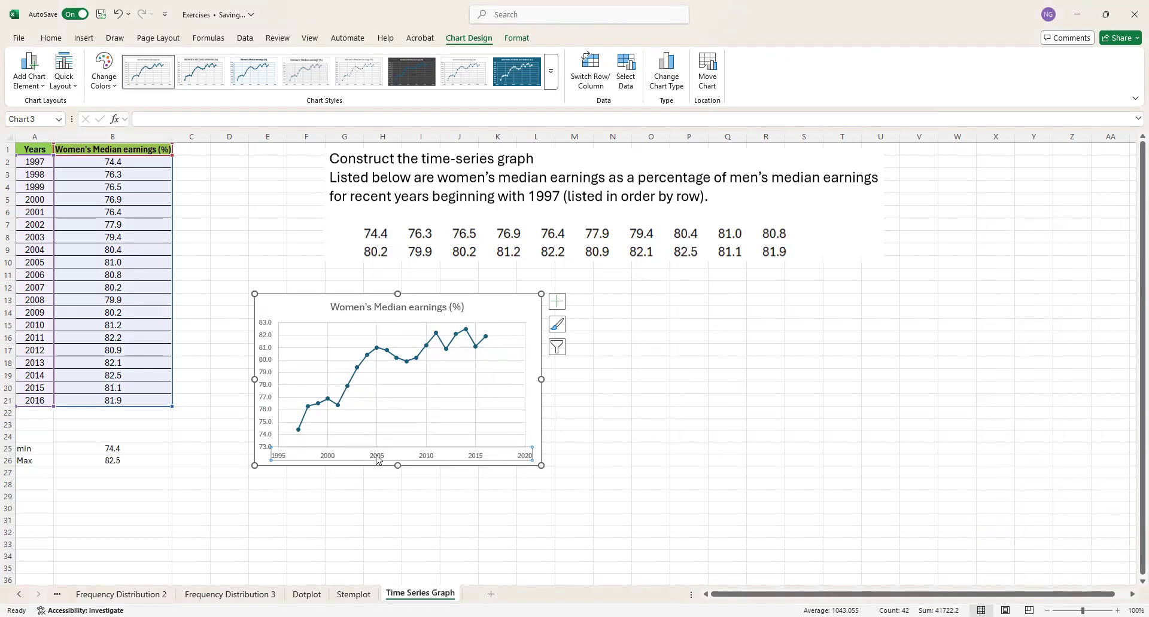
double_click(378, 459)
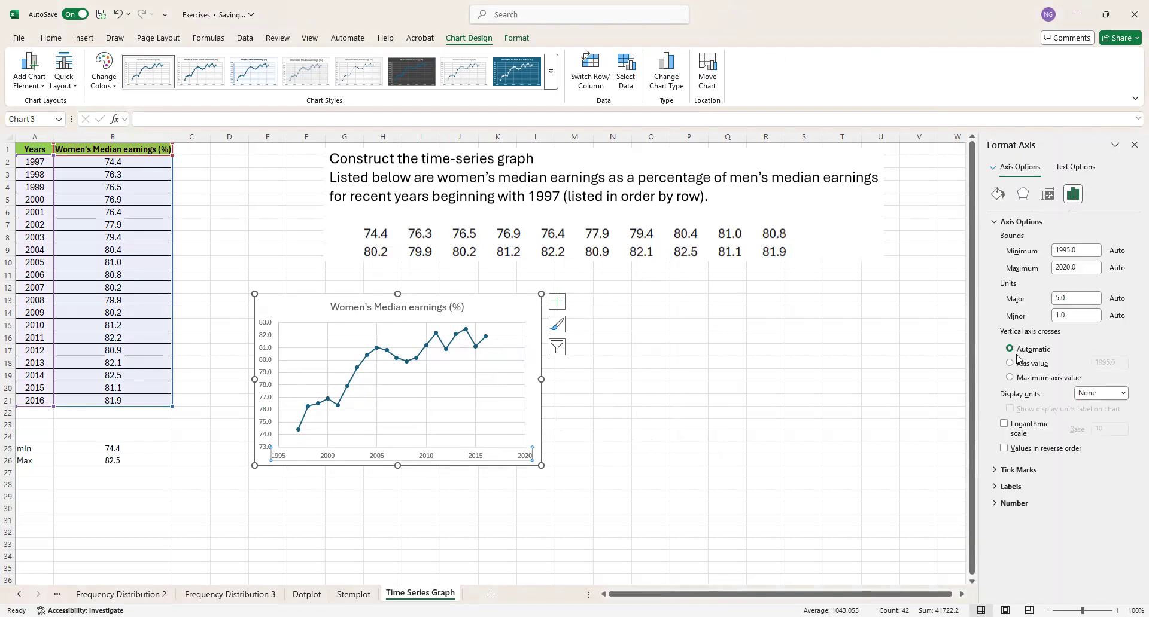
left_click(1071, 250)
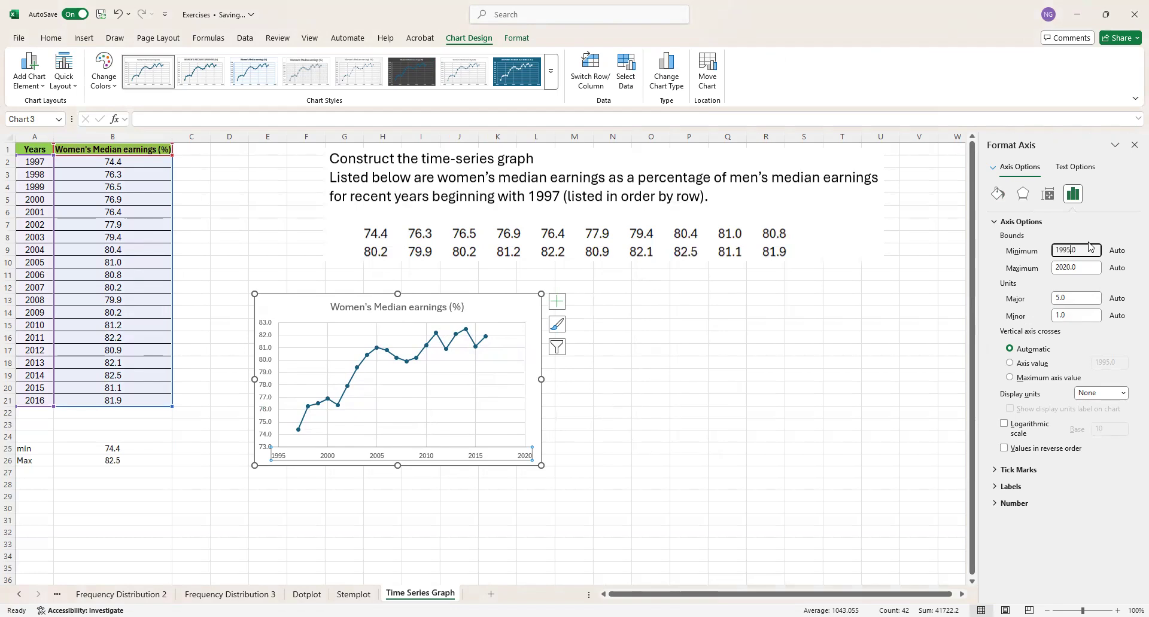
key("BackSpace")
type("7")
left_click(1062, 267)
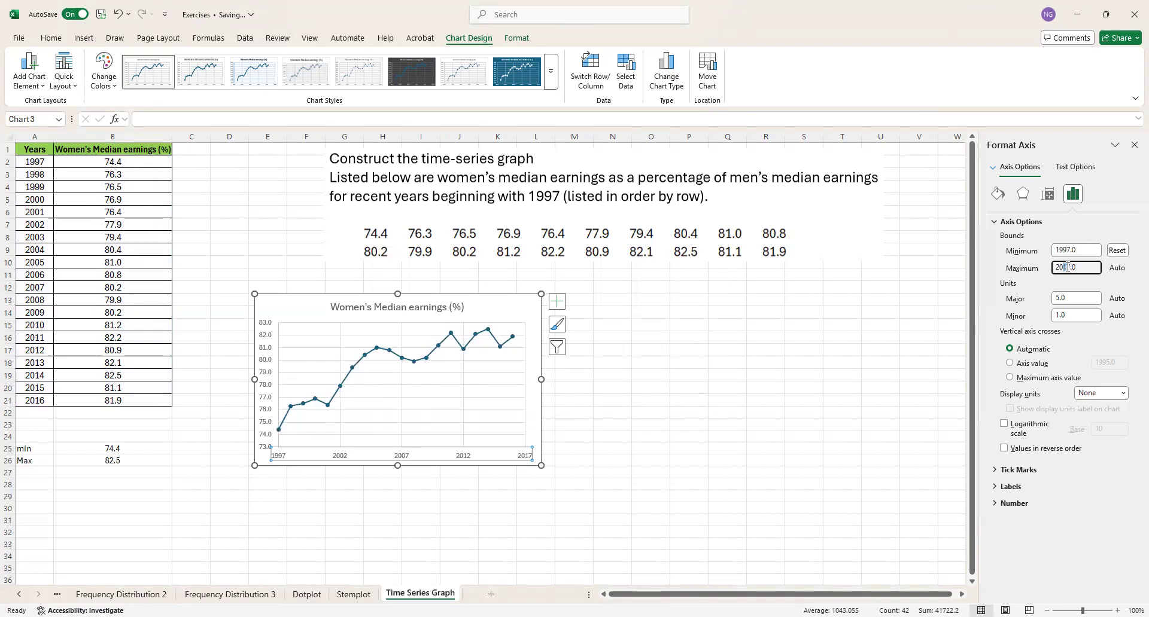
- Set the year axis's major unit to 1 and enlarge the chart to about column O and row 28
double_click(1057, 298)
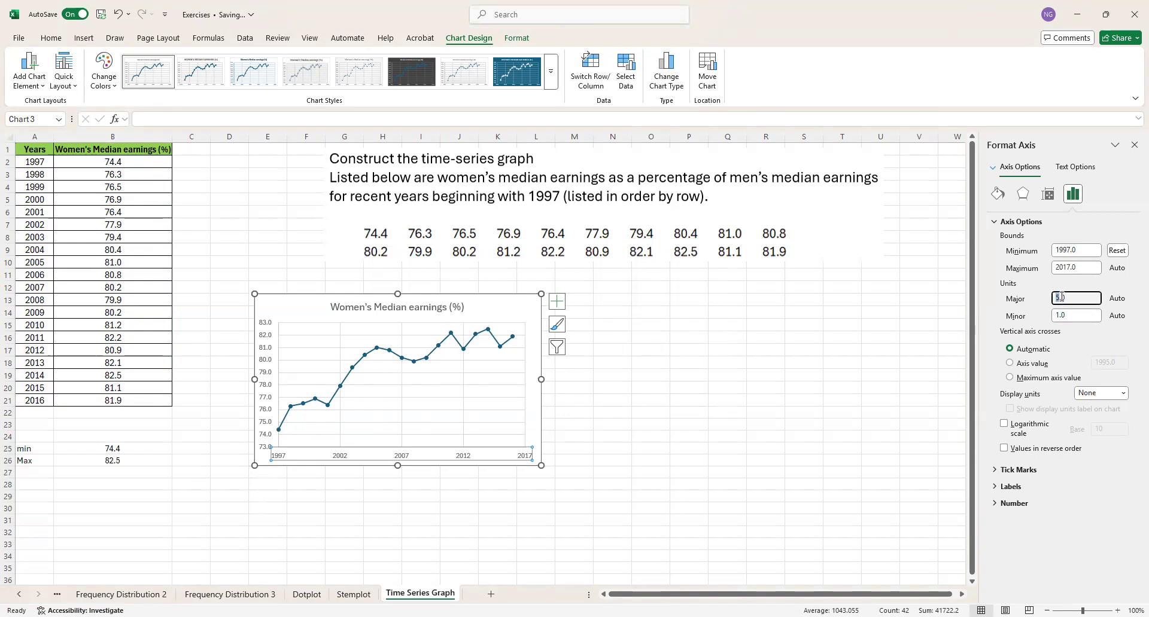
type("1")
left_click(451, 462)
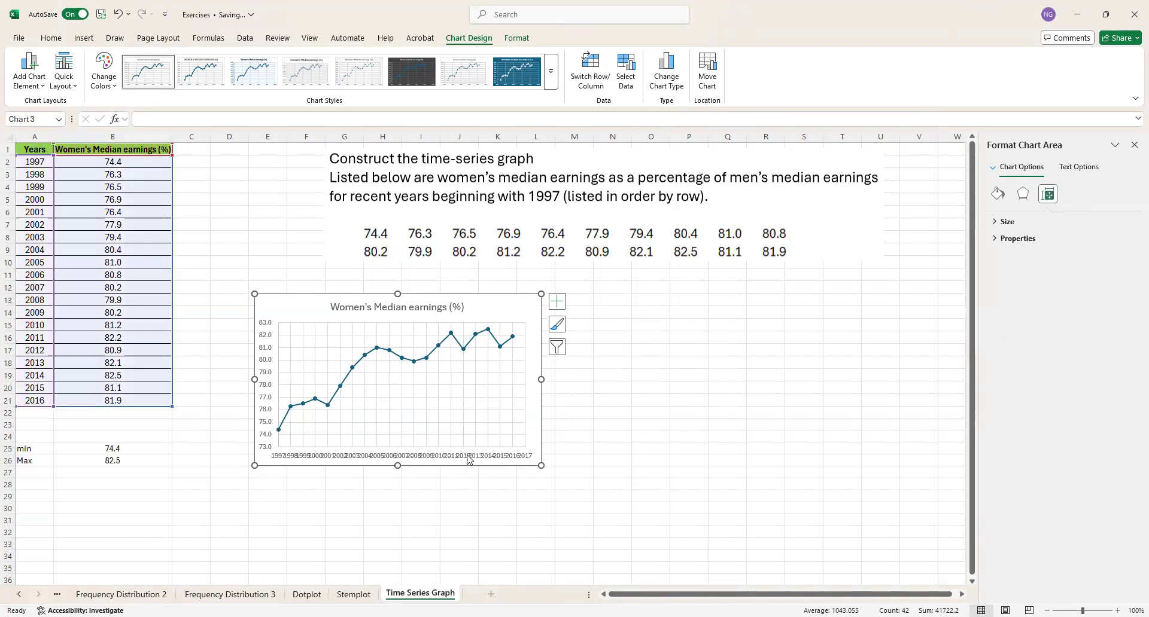
left_click_drag(538, 464, 642, 489)
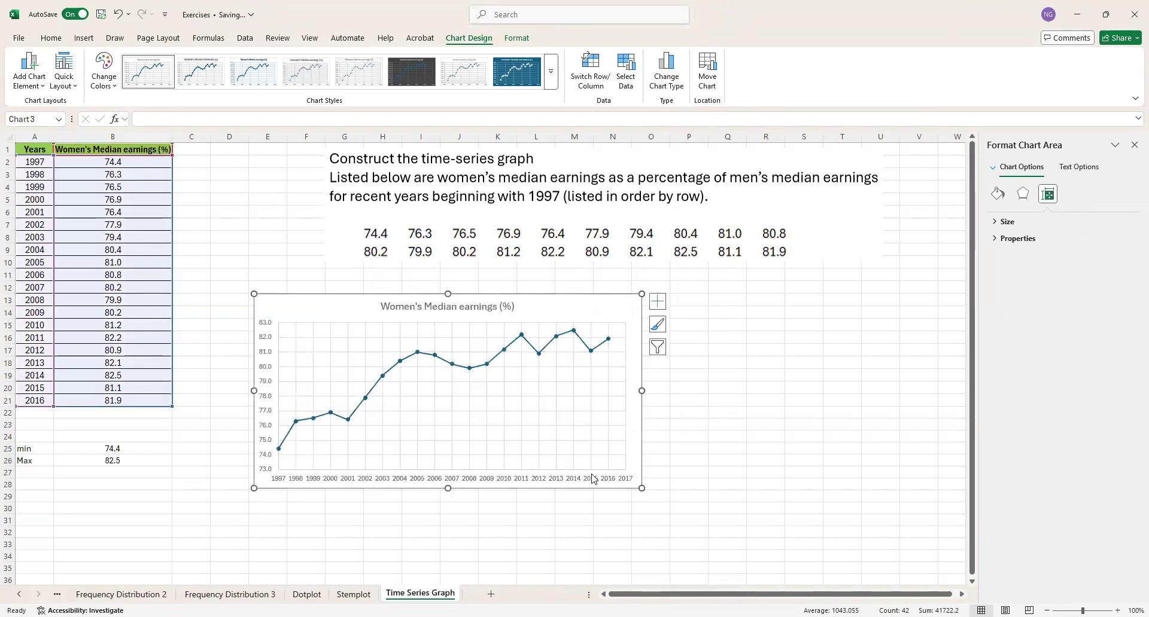
- Set the major unit of the chart's horizontal year axis to 2
left_click(545, 481)
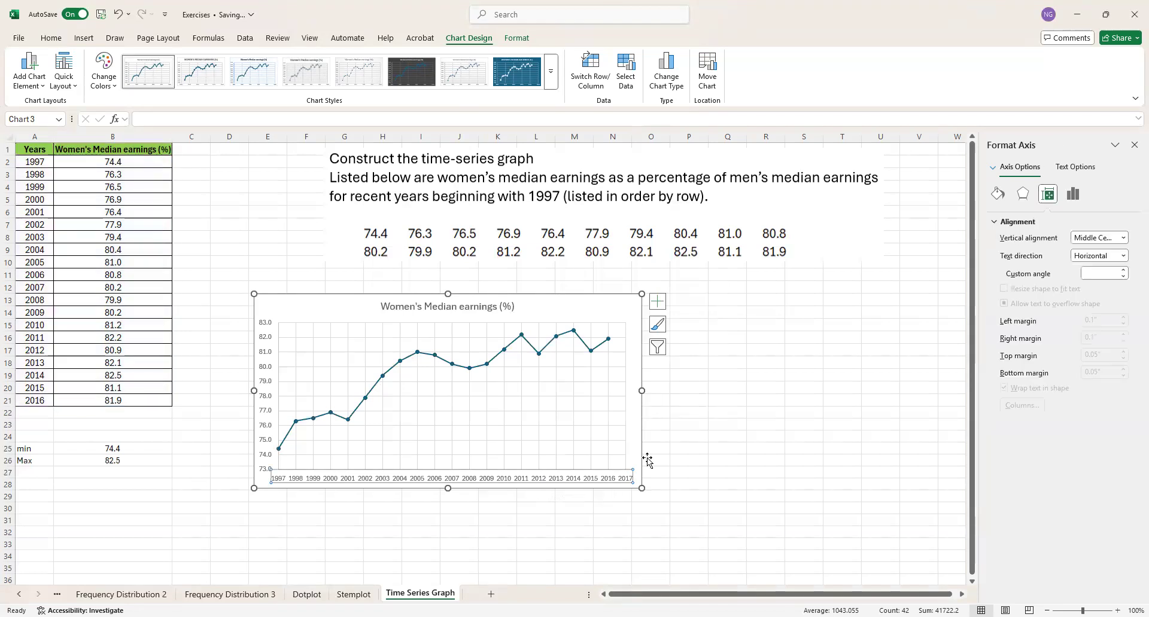
left_click(996, 194)
left_click(1022, 193)
left_click(1047, 193)
left_click(1075, 167)
left_click(1024, 168)
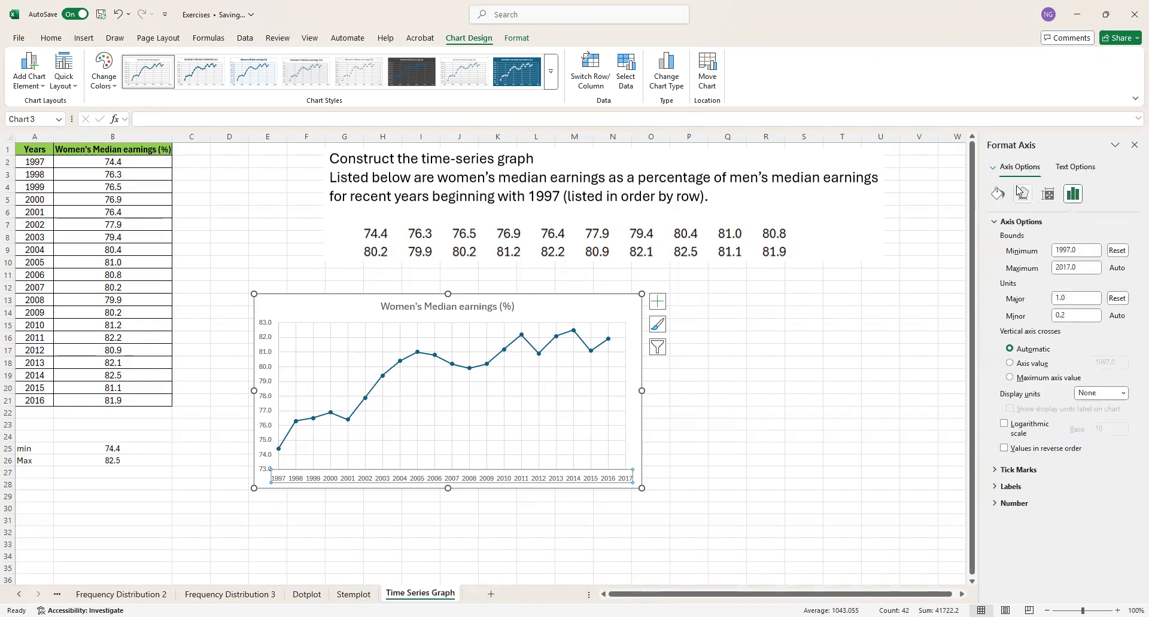
left_click(1058, 297)
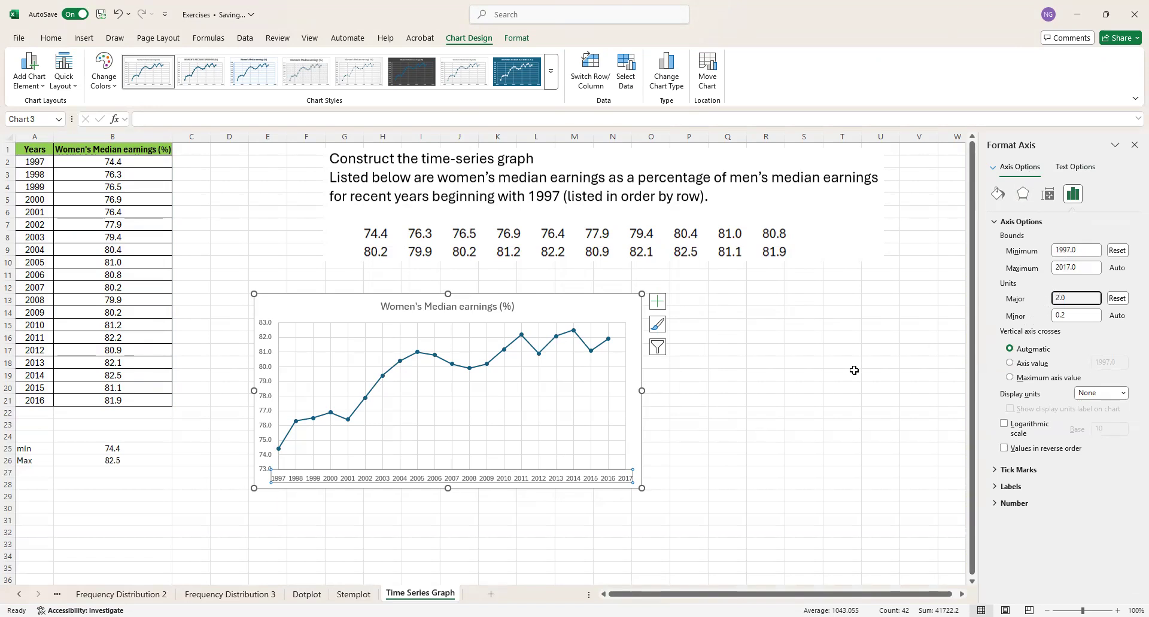
left_click(699, 452)
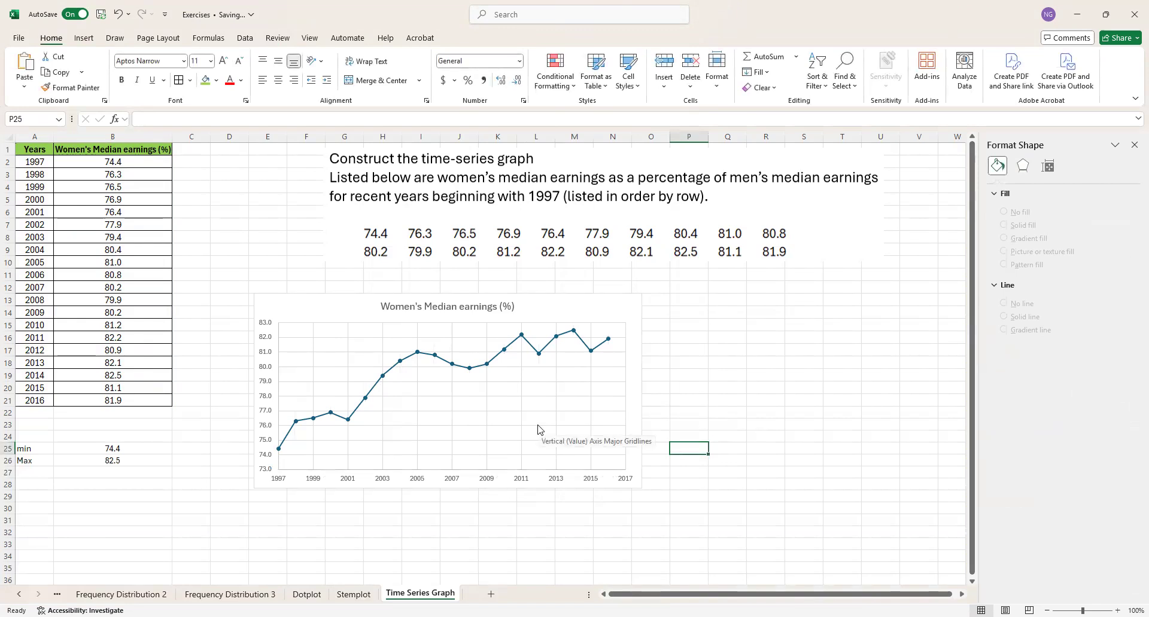
- Increase the chart's height so it extends down to about row 31
left_click(641, 480)
left_click_drag(643, 488, 642, 522)
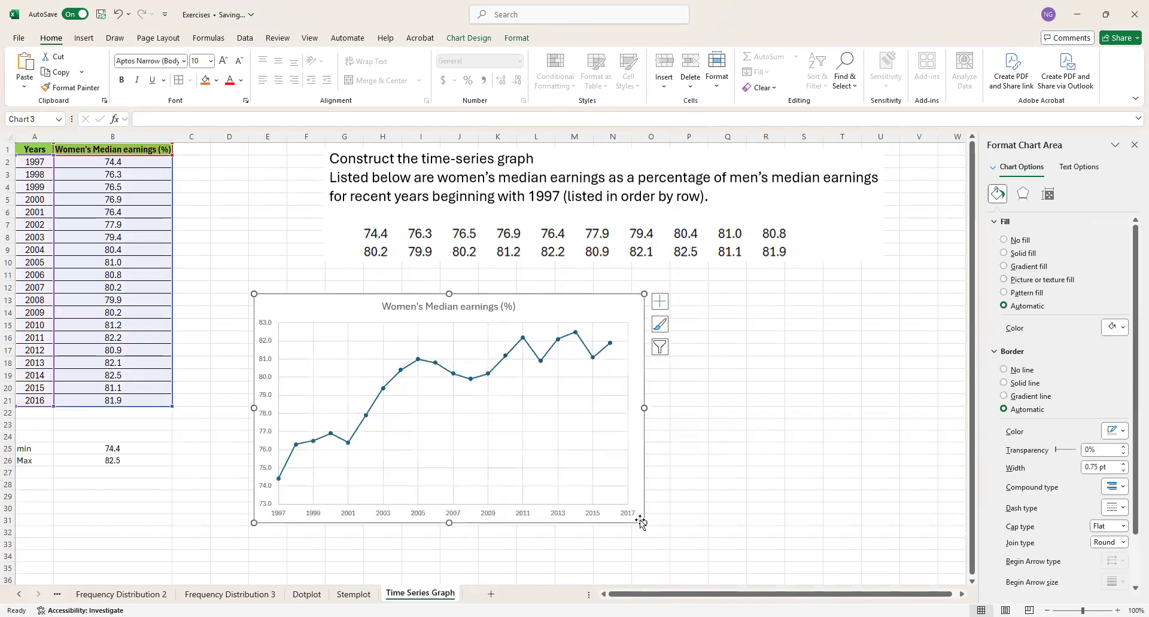
- Set the minimum bound of the chart's vertical earnings axis to 74
left_click(265, 473)
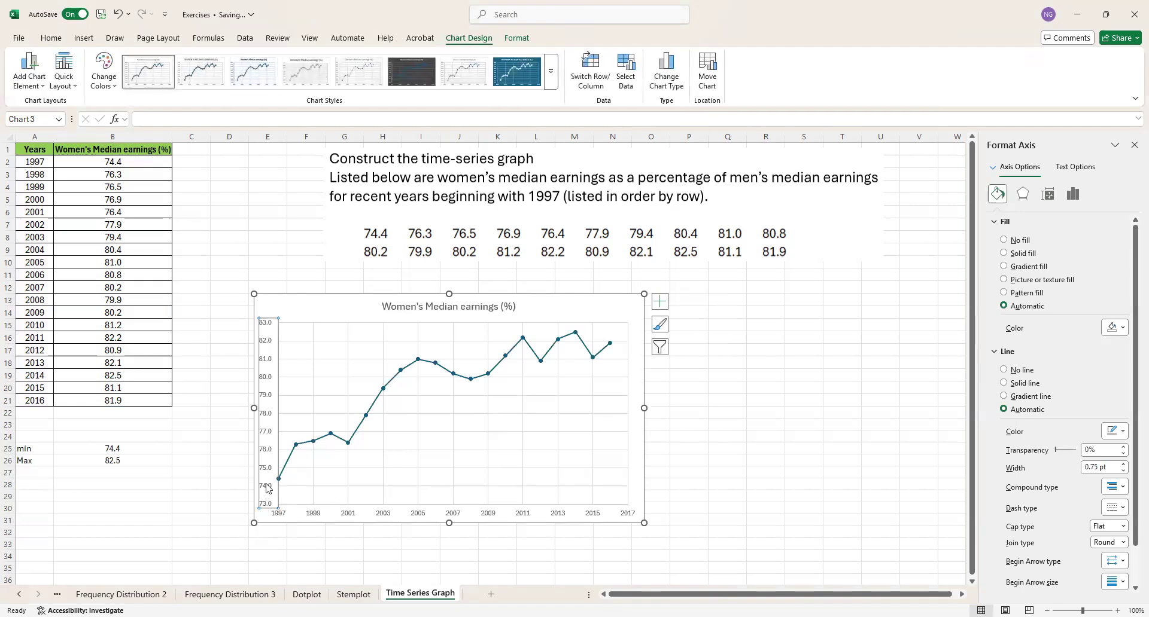
left_click(1023, 193)
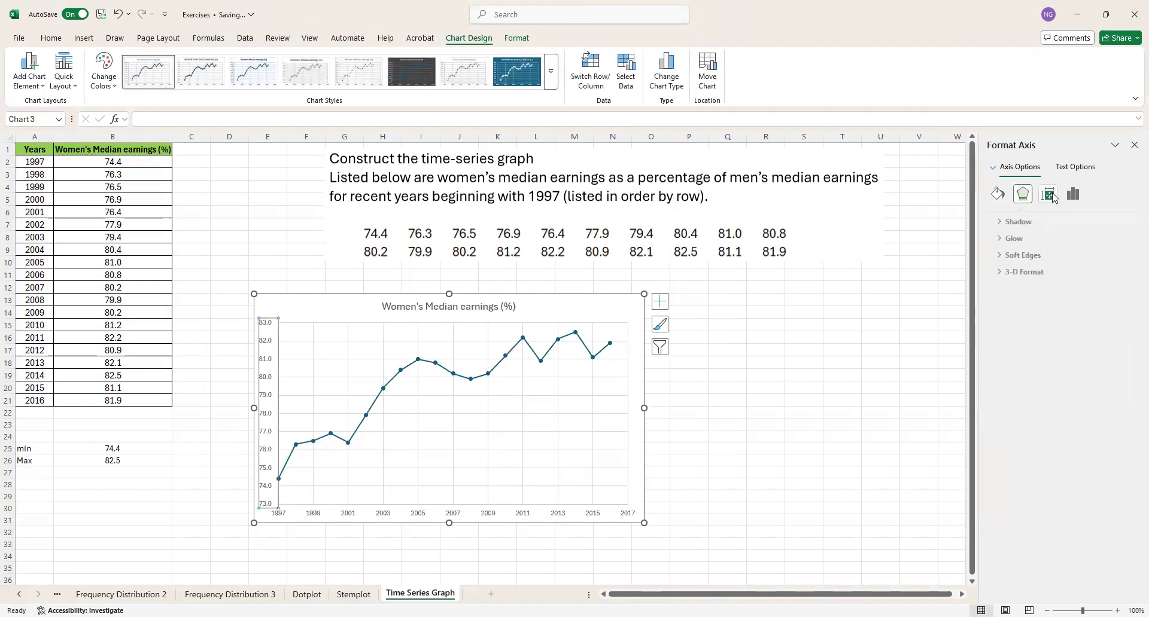
left_click(1073, 194)
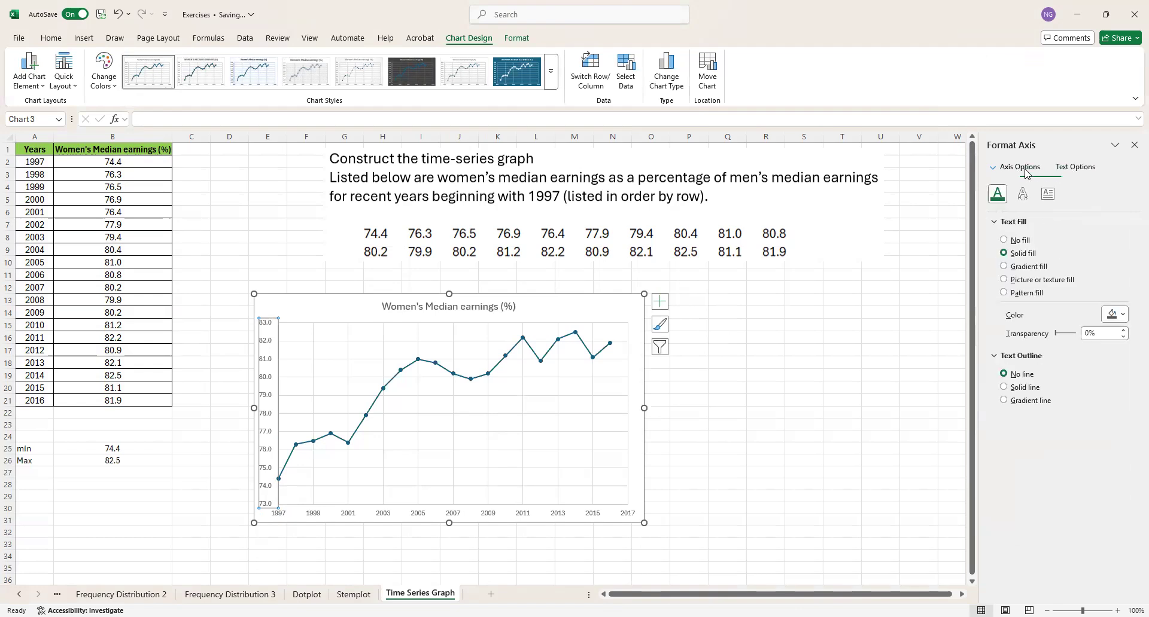
left_click(1063, 250)
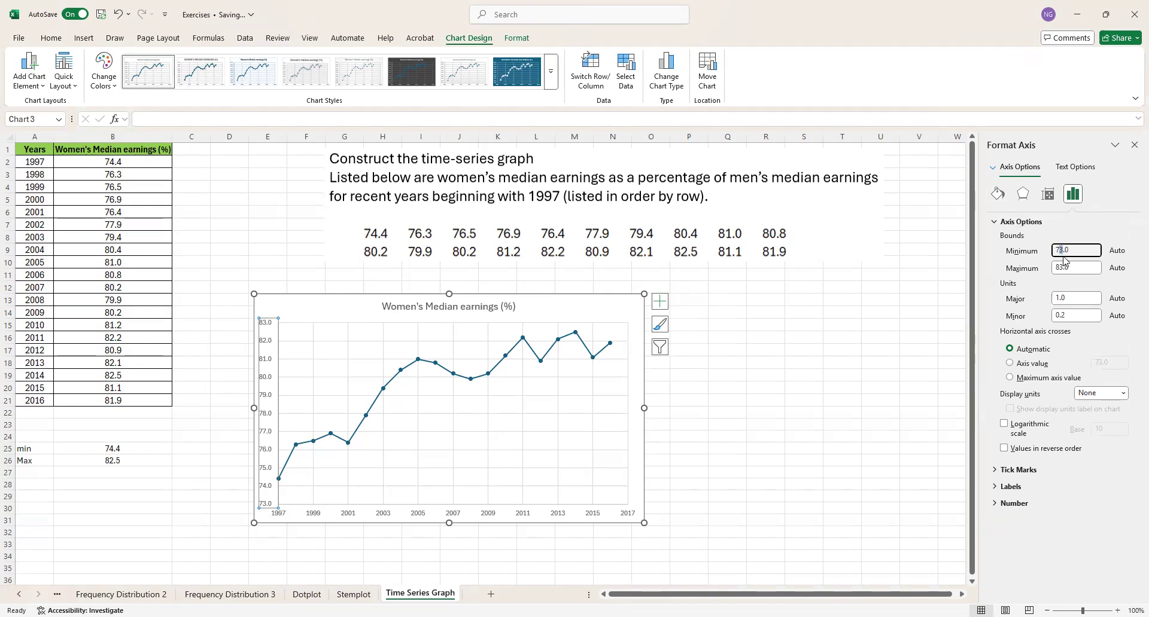
type("74")
left_click(1058, 297)
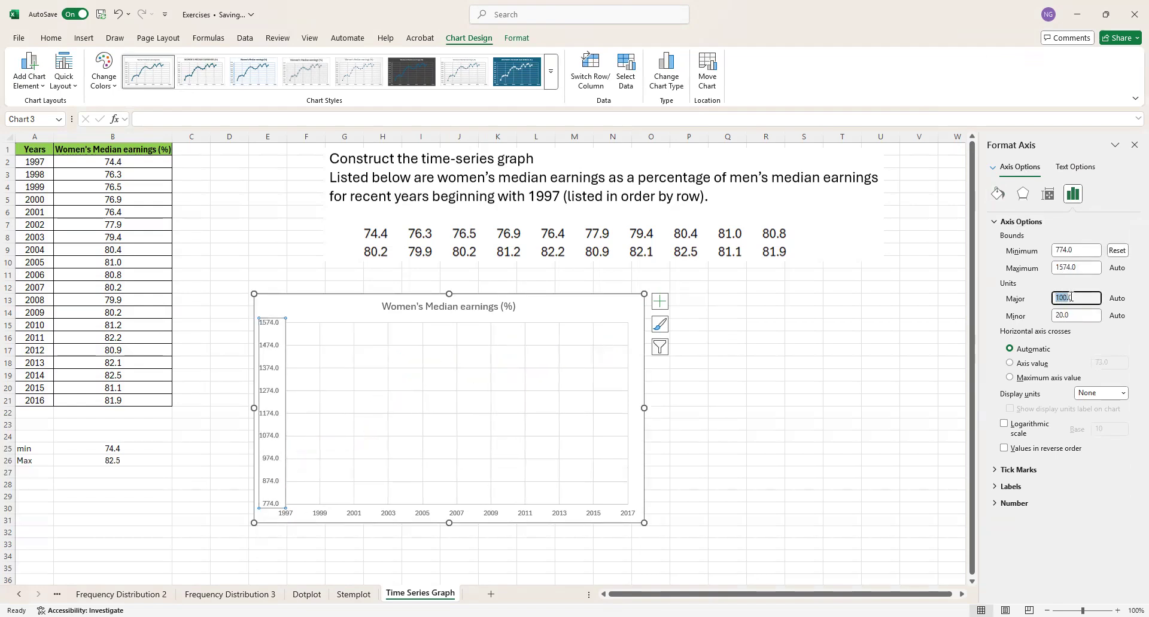
left_click(1064, 251)
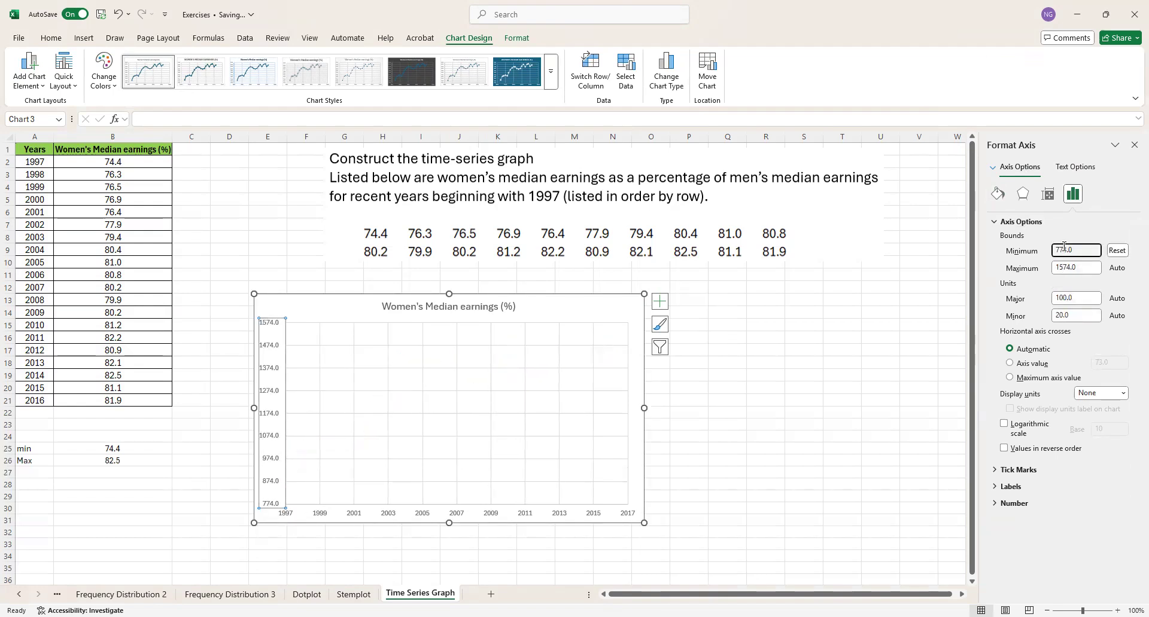
key("BackSpace")
left_click(1067, 266)
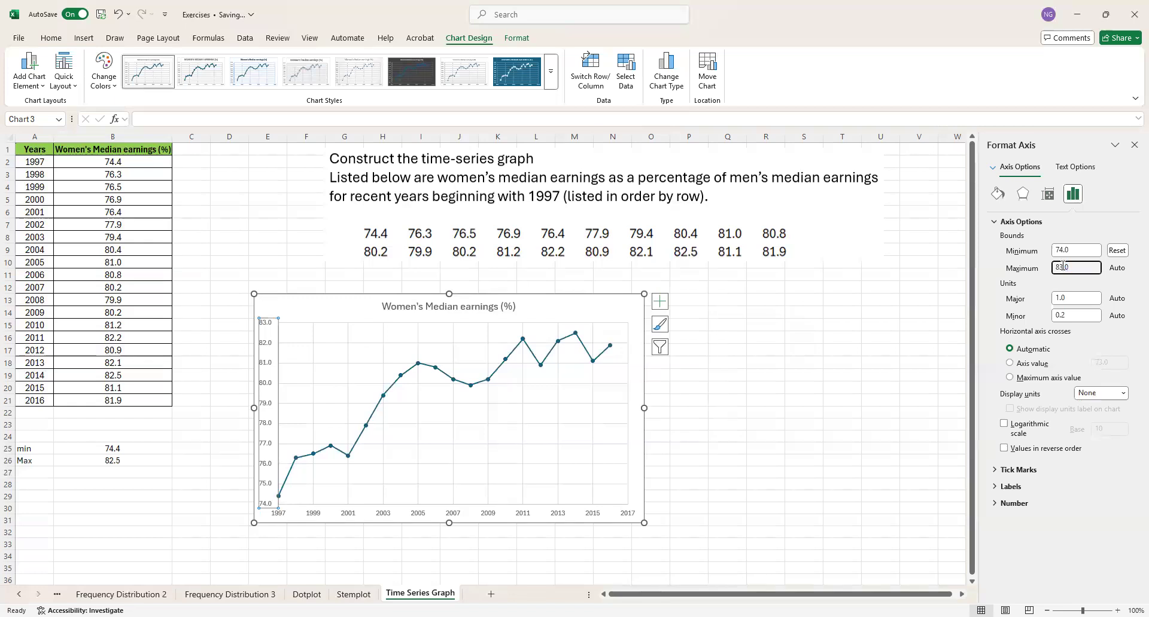
- Try a major unit of 5 on the chart's vertical earnings axis
double_click(1066, 298)
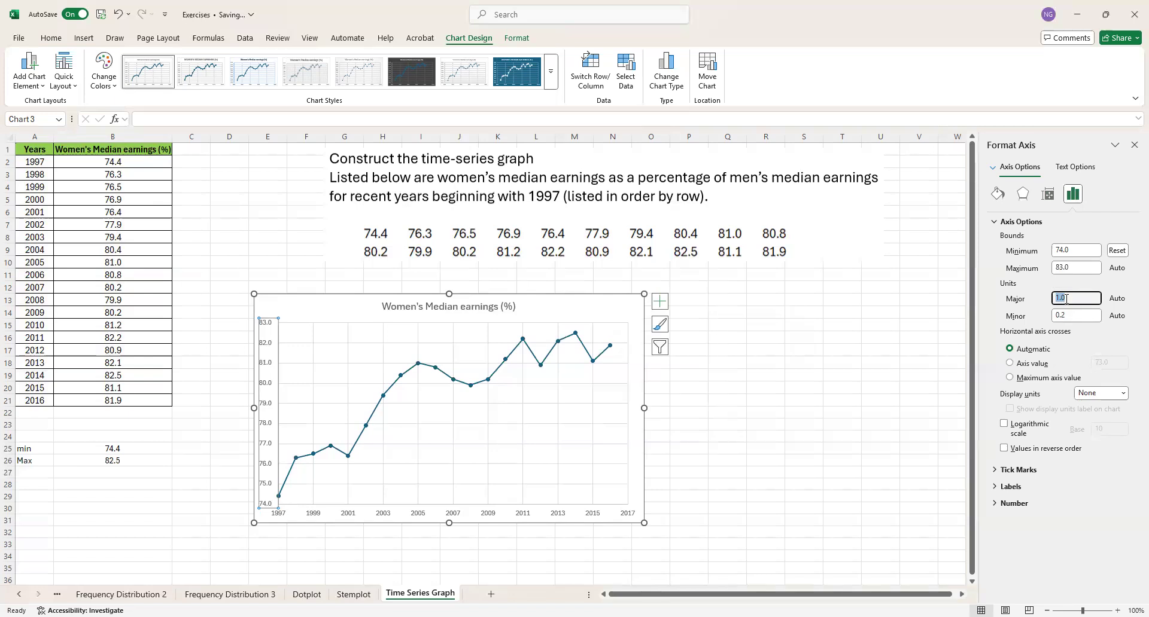
type("05")
left_click(900, 364)
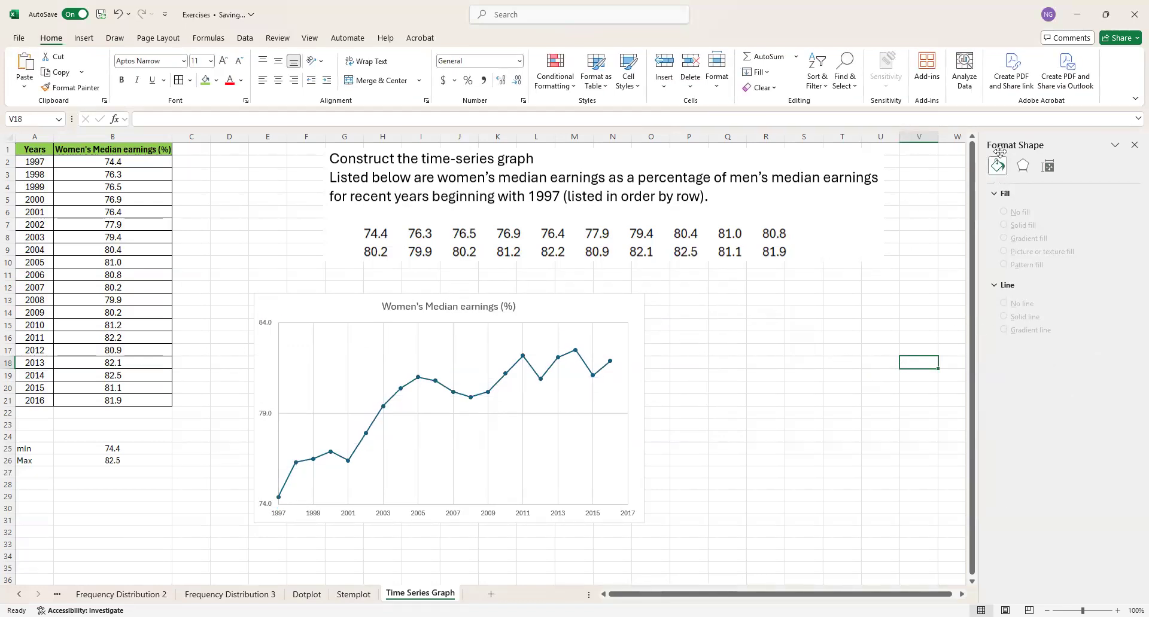
- Set the vertical earnings axis's major unit to 1 and its minor unit to 0.5
left_click(268, 417)
left_click(1061, 300)
type("1")
left_click(1057, 315)
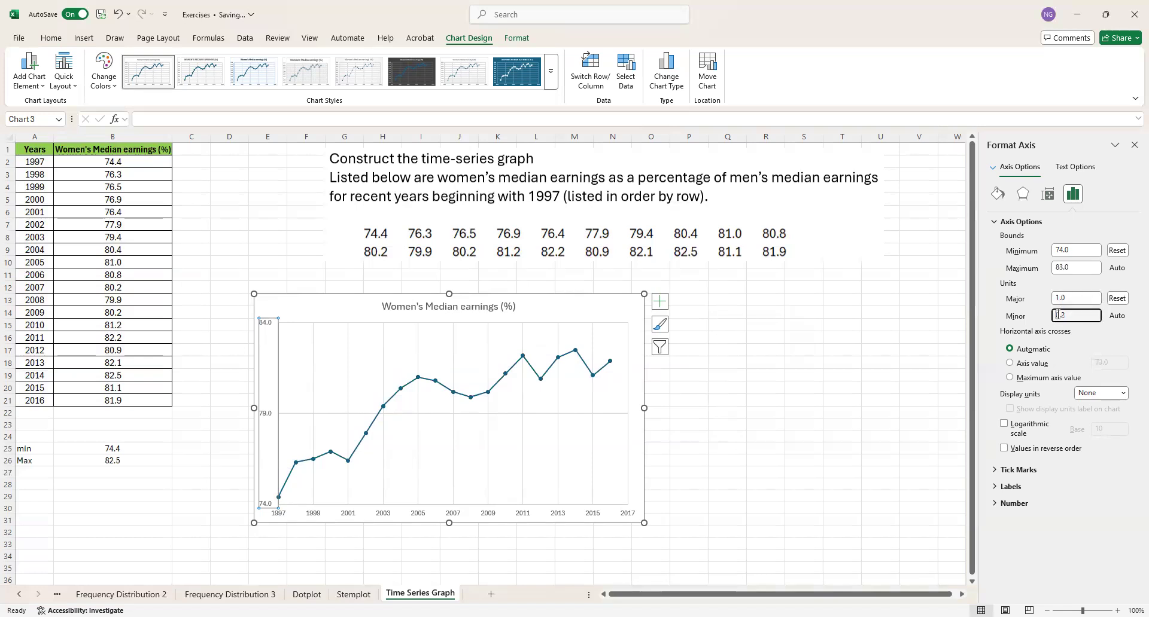
left_click_drag(1057, 314, 1071, 313)
type("0.5")
left_click(925, 361)
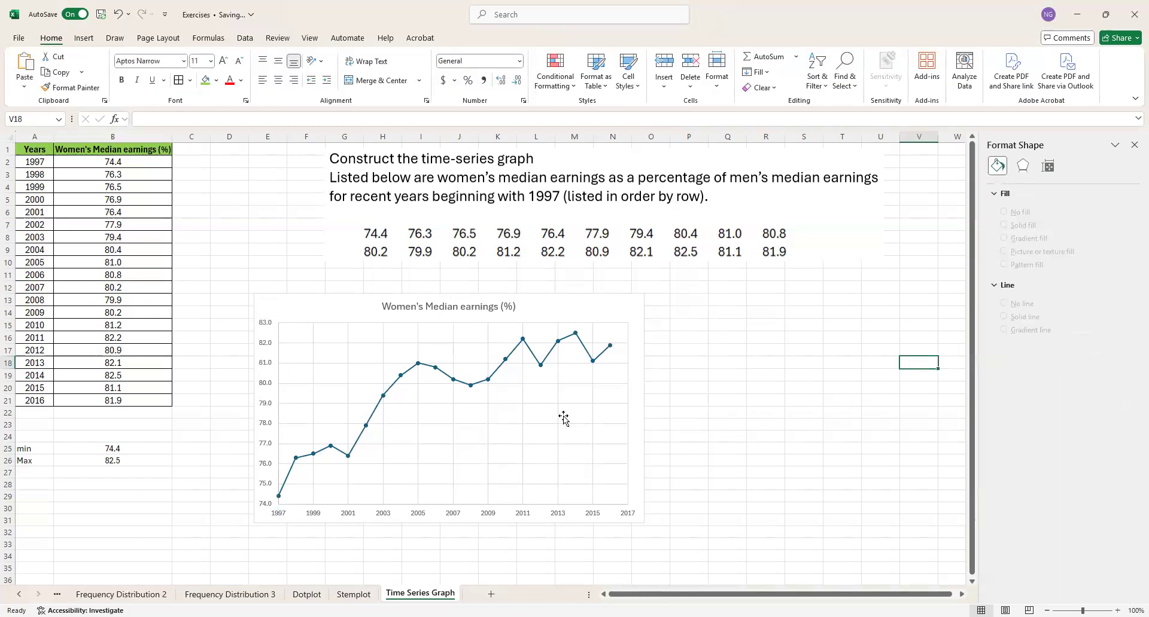
left_click(596, 410)
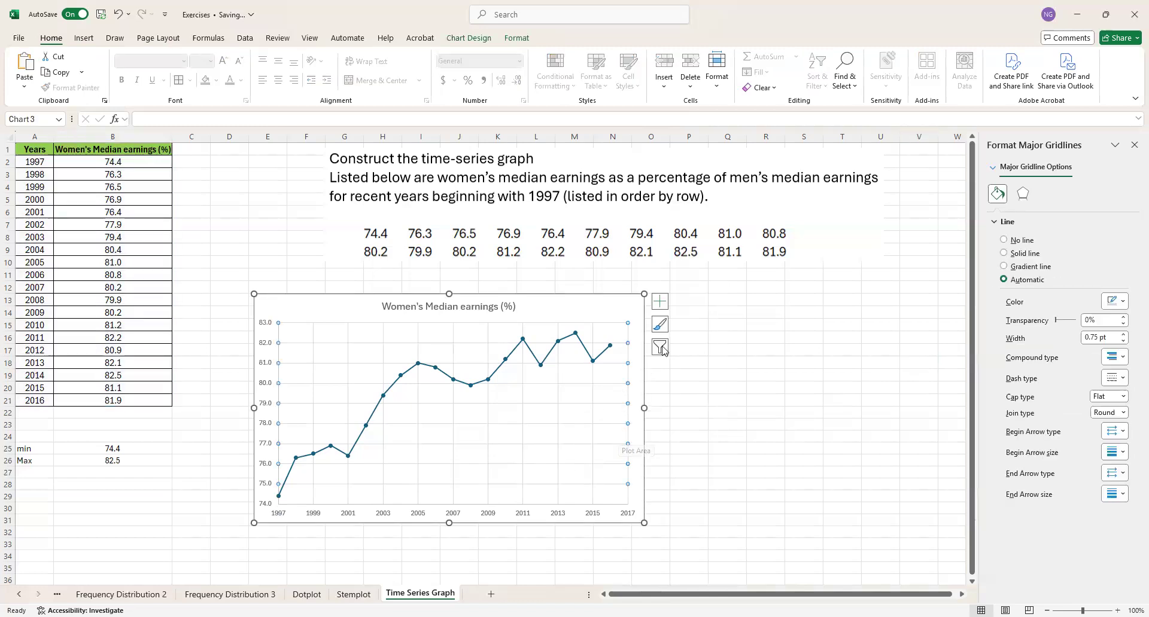
left_click(660, 302)
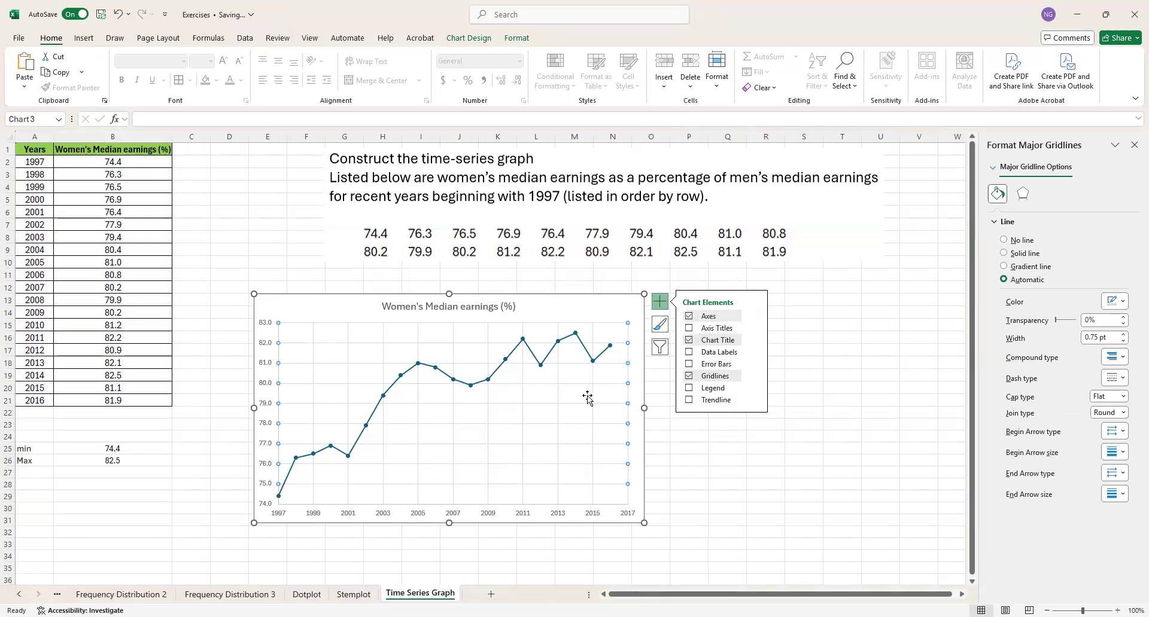
left_click(593, 306)
left_click(788, 494)
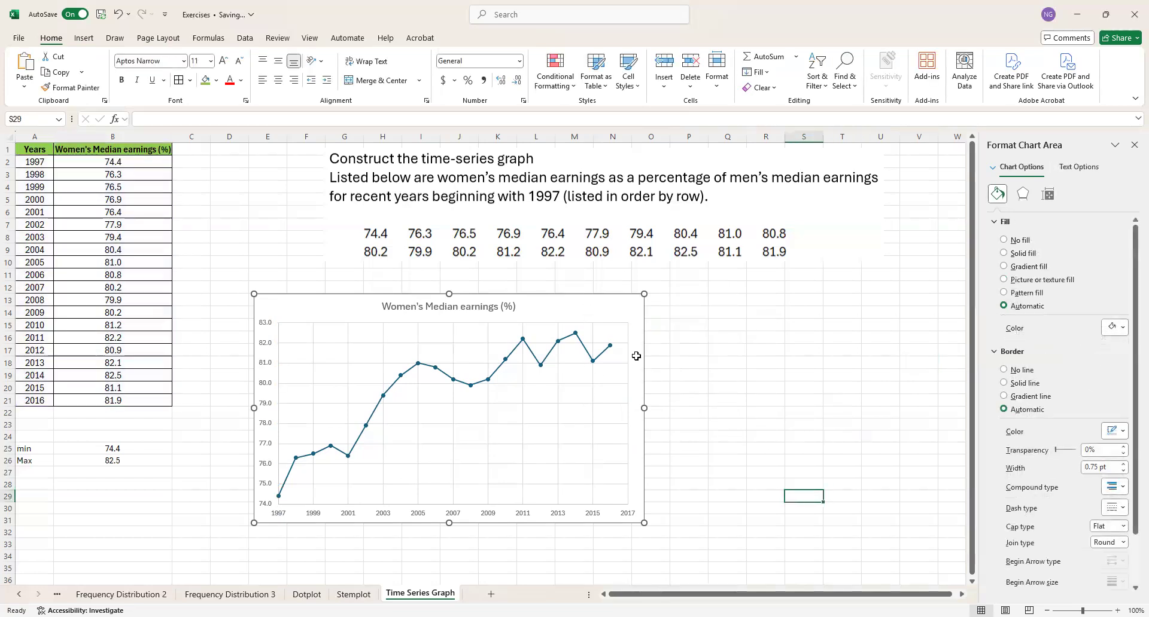
- Add axis titles to both axes of the median earnings chart
left_click(597, 310)
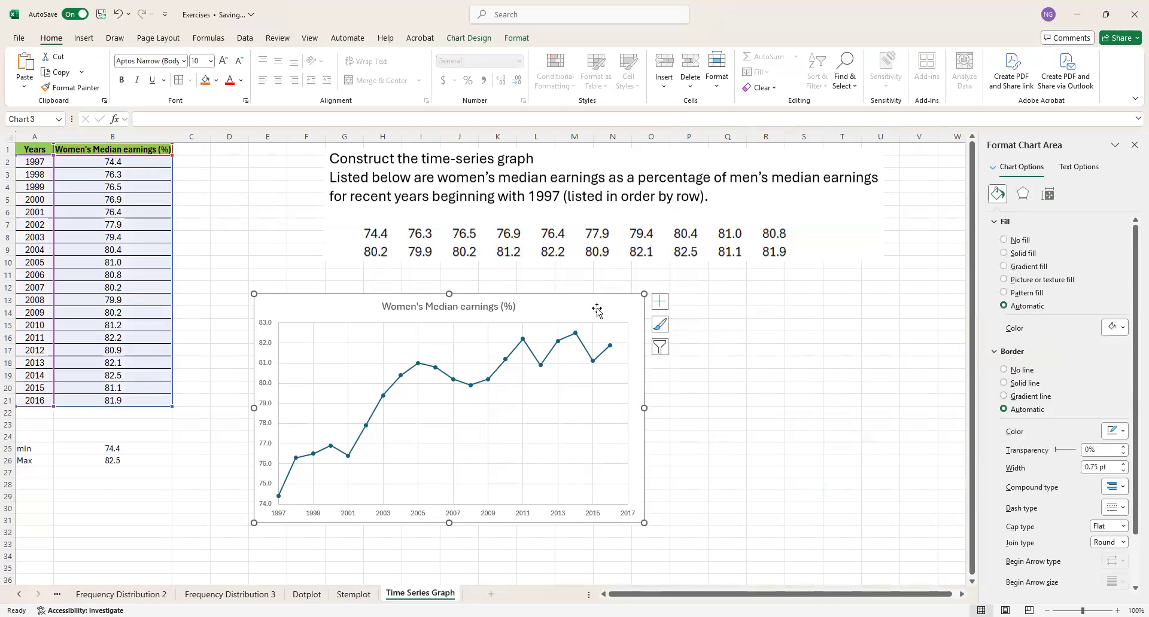
left_click(661, 305)
left_click(691, 331)
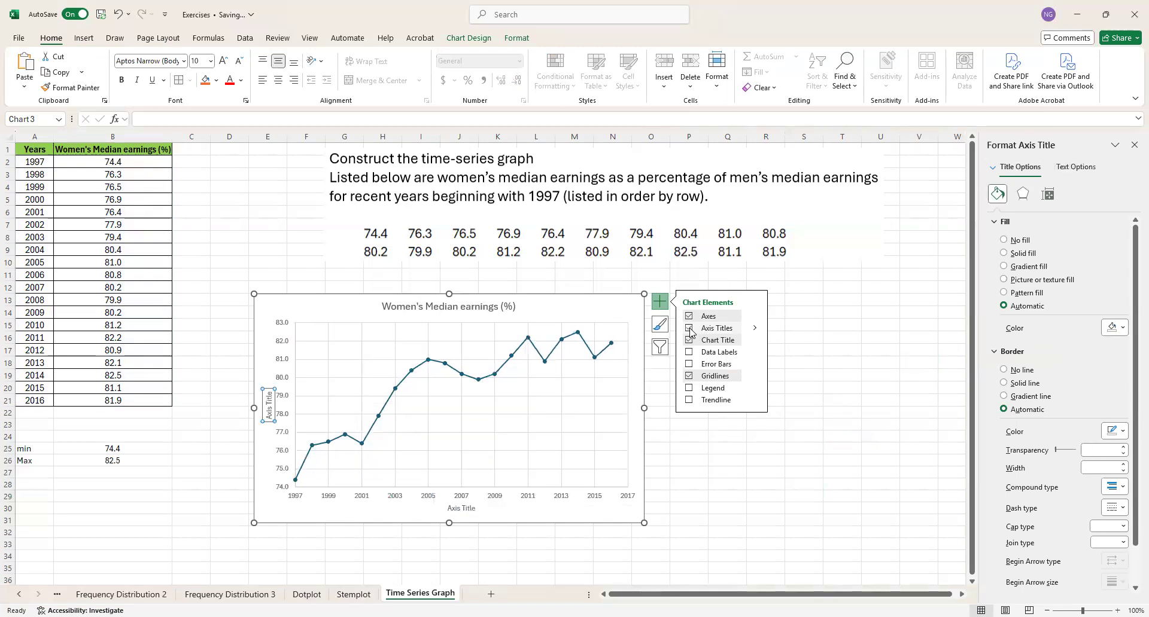
- Try data labels and a legend on the median earnings chart
left_click(689, 354)
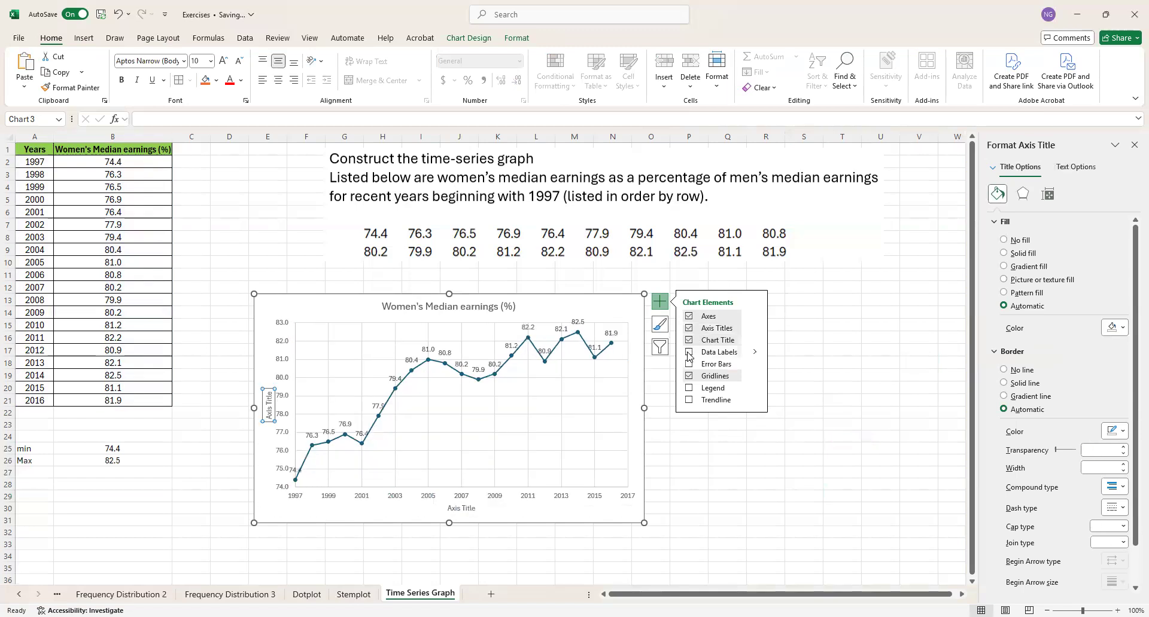
left_click(688, 353)
left_click(689, 388)
left_click(689, 389)
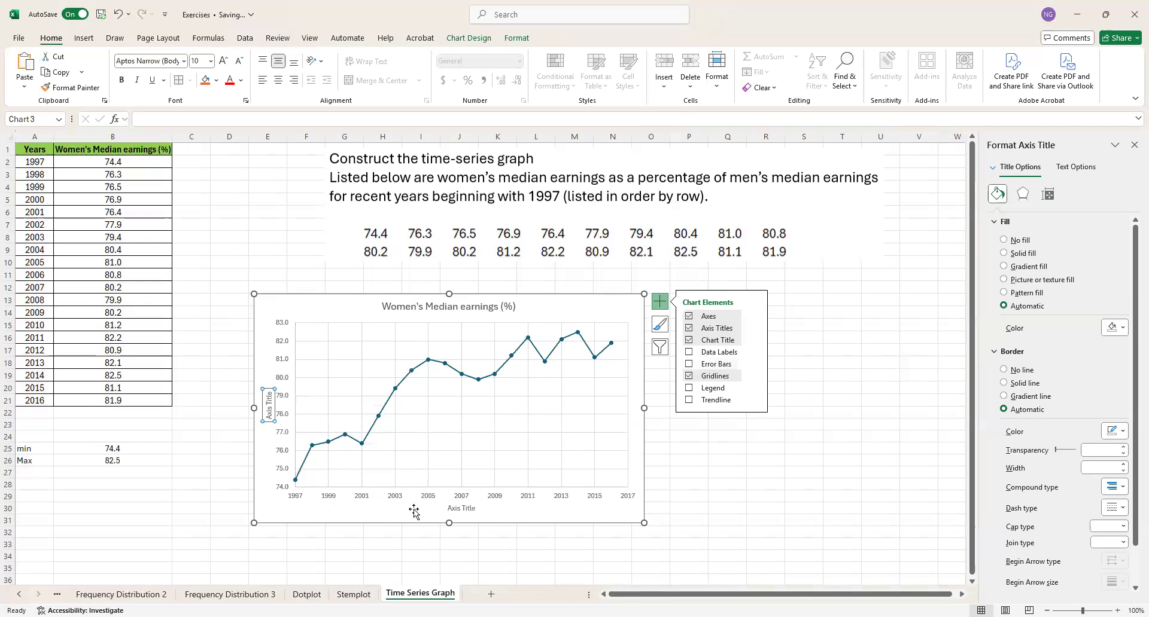
- Change the horizontal axis title to "Years"
left_click(460, 510)
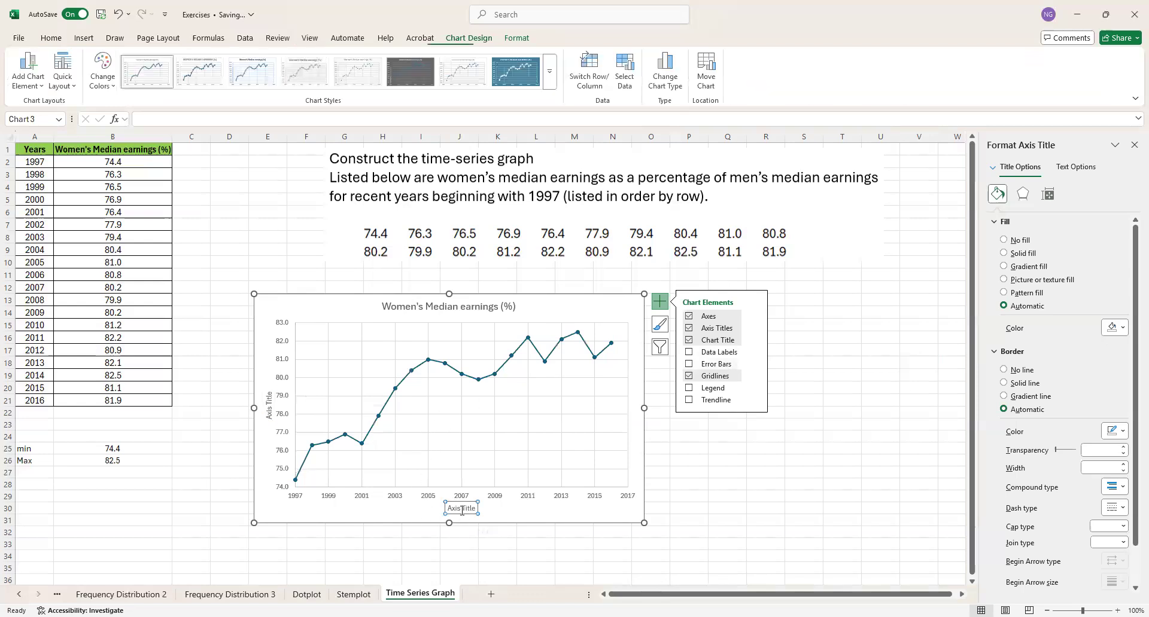
double_click(469, 509)
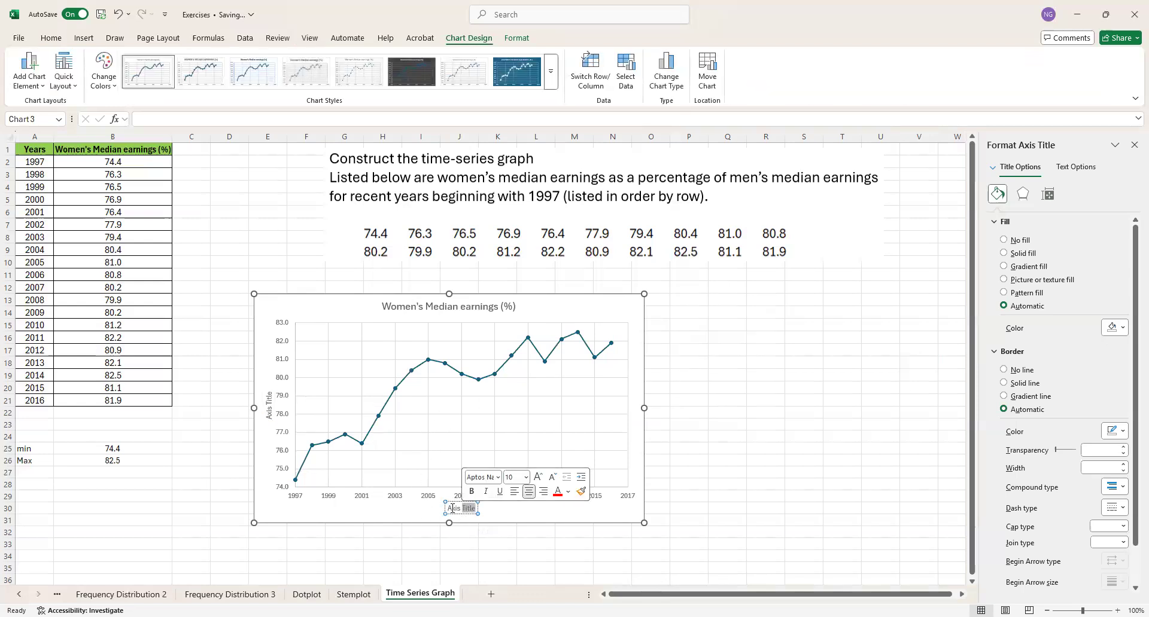
left_click_drag(450, 508, 476, 508)
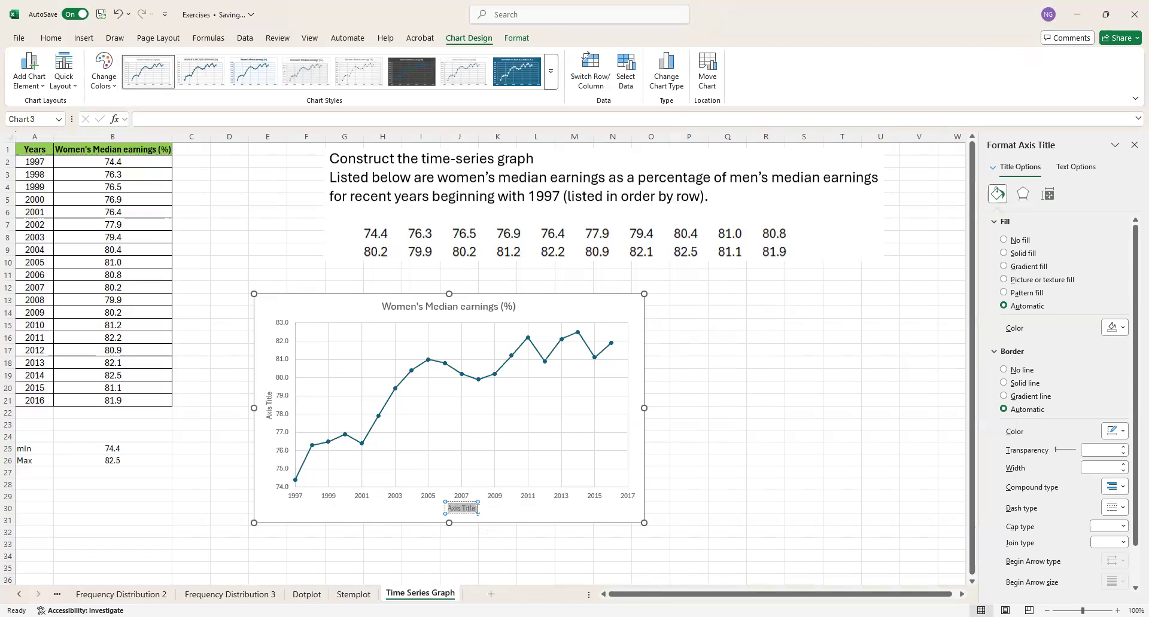
type("Years")
- Change the vertical axis title to "Women's Median Earnings" and deselect the chart
left_click(270, 415)
double_click(270, 412)
left_click(270, 412)
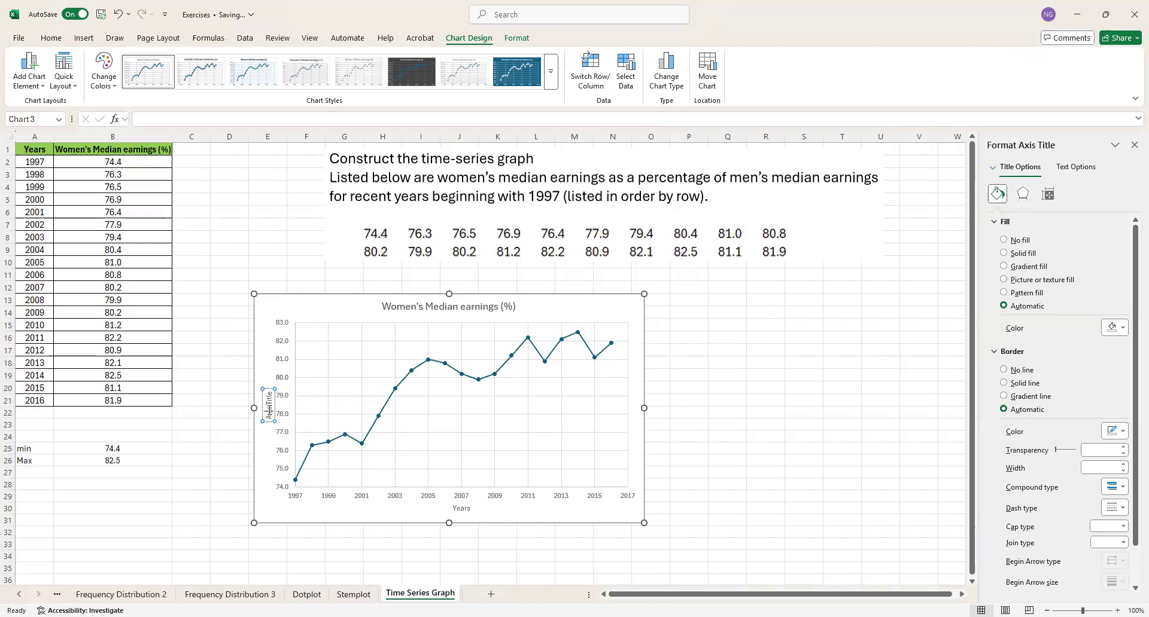
left_click_drag(270, 395, 269, 422)
type("Women's ear")
key("BackSpace")
key("BackSpace")
key("BackSpace")
type("Median Earnings")
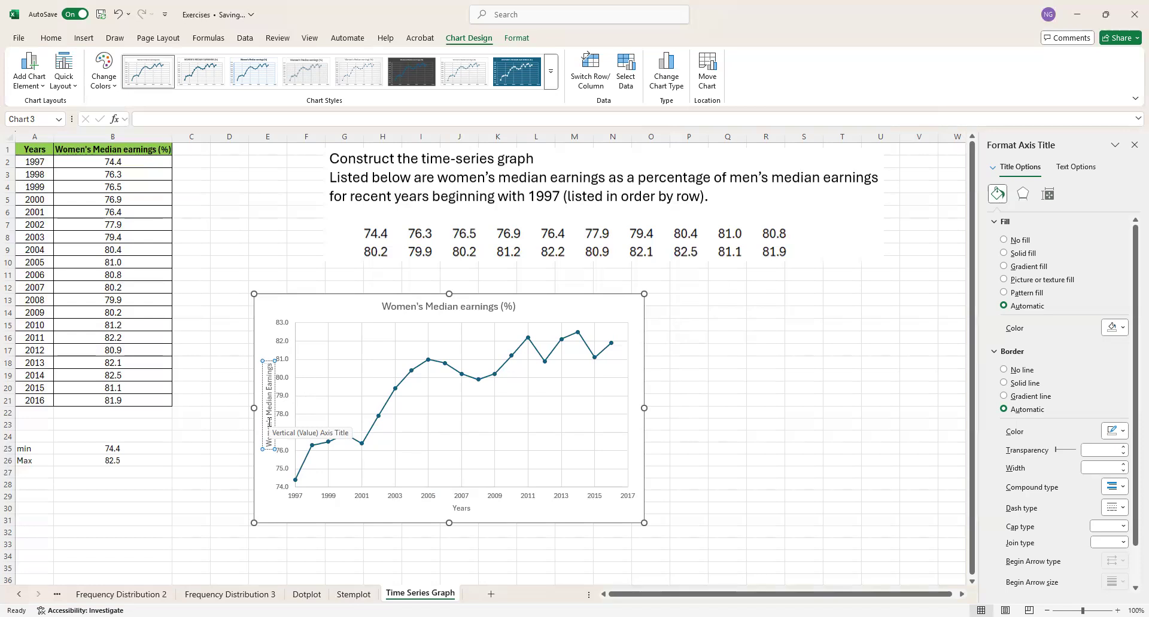
left_click(217, 485)
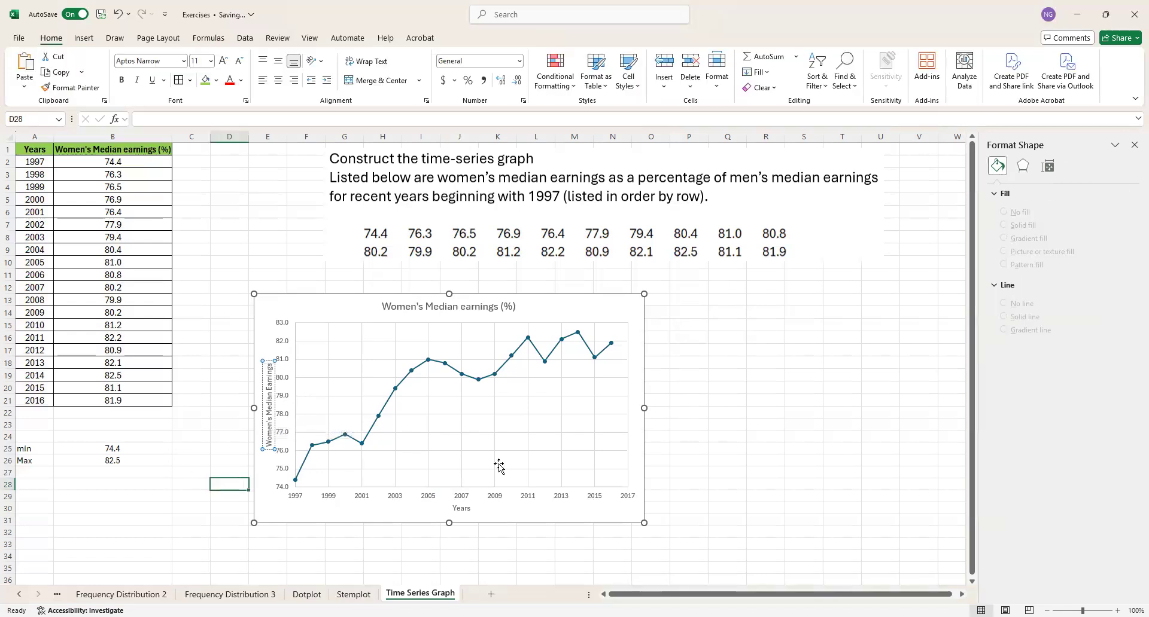
left_click(736, 438)
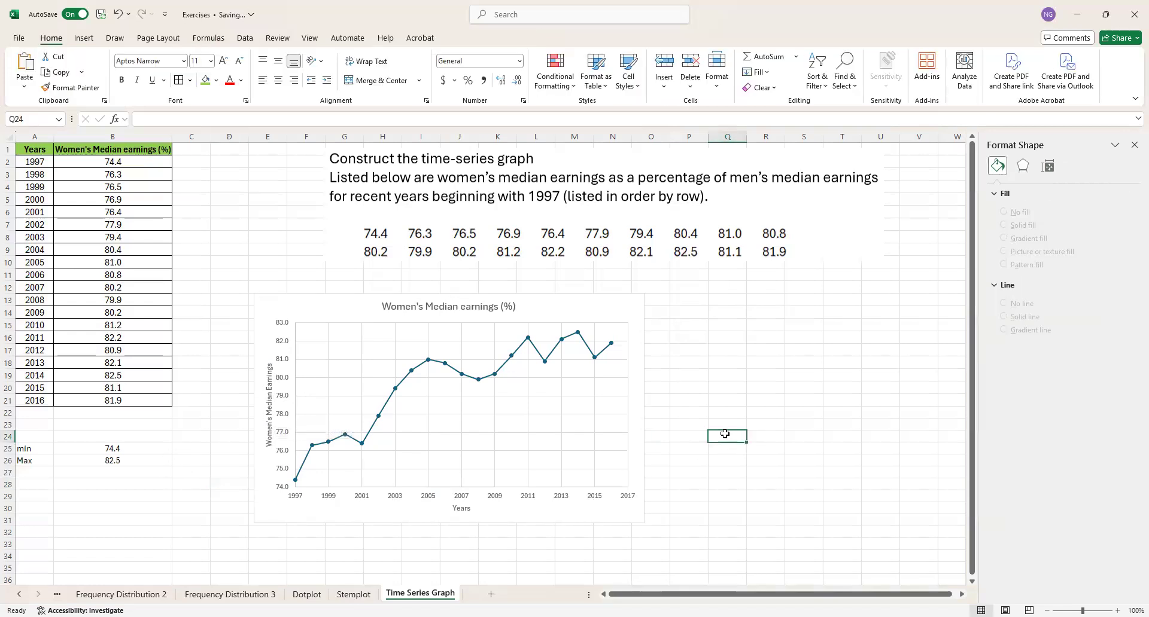